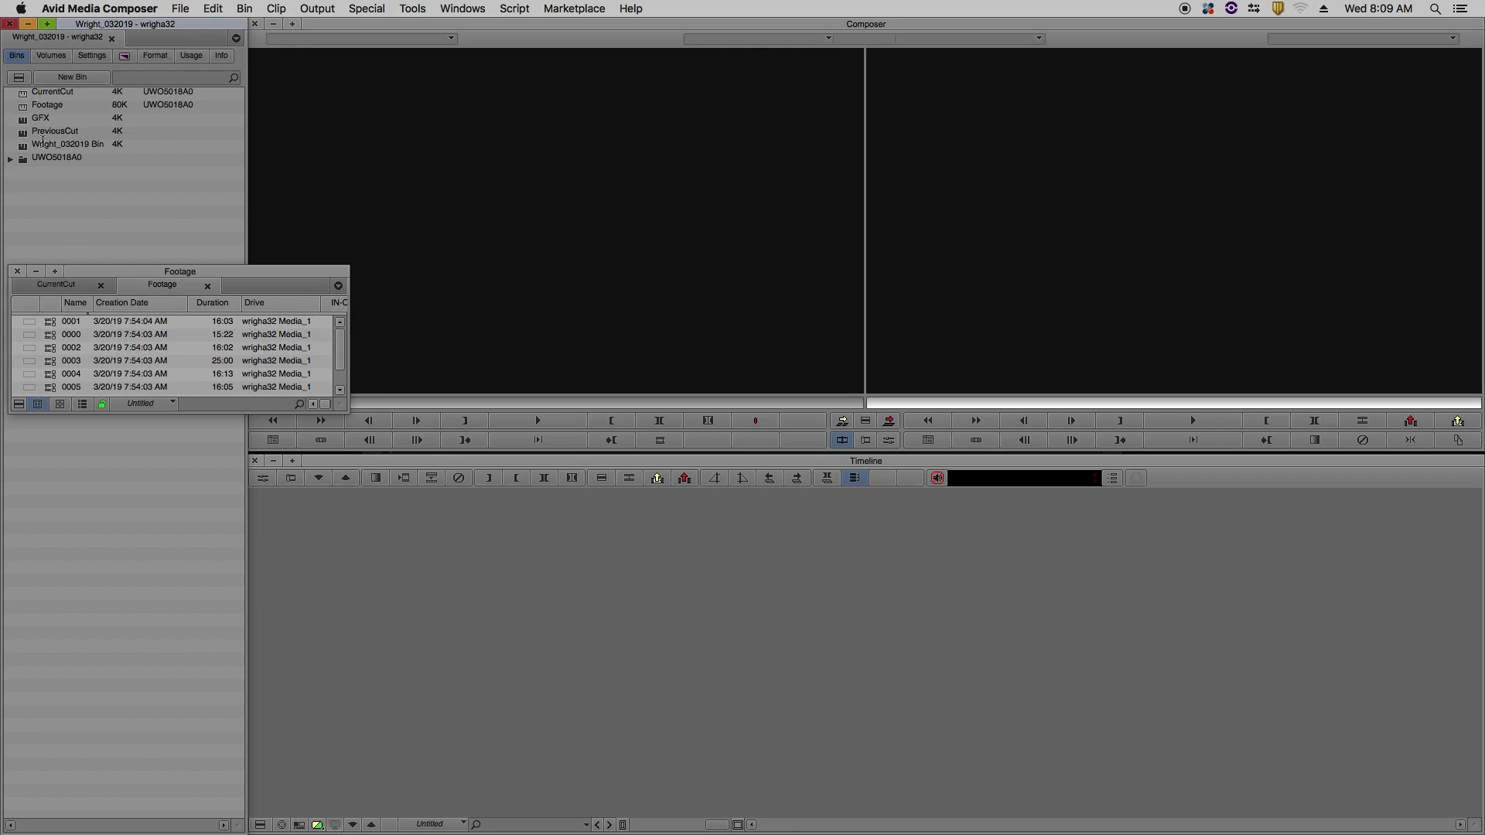
- Add a new sequence named 032019 to the CurrentCut bin, then narrow the bin window
{"action": "left_click", "coordinate": [50, 288]}
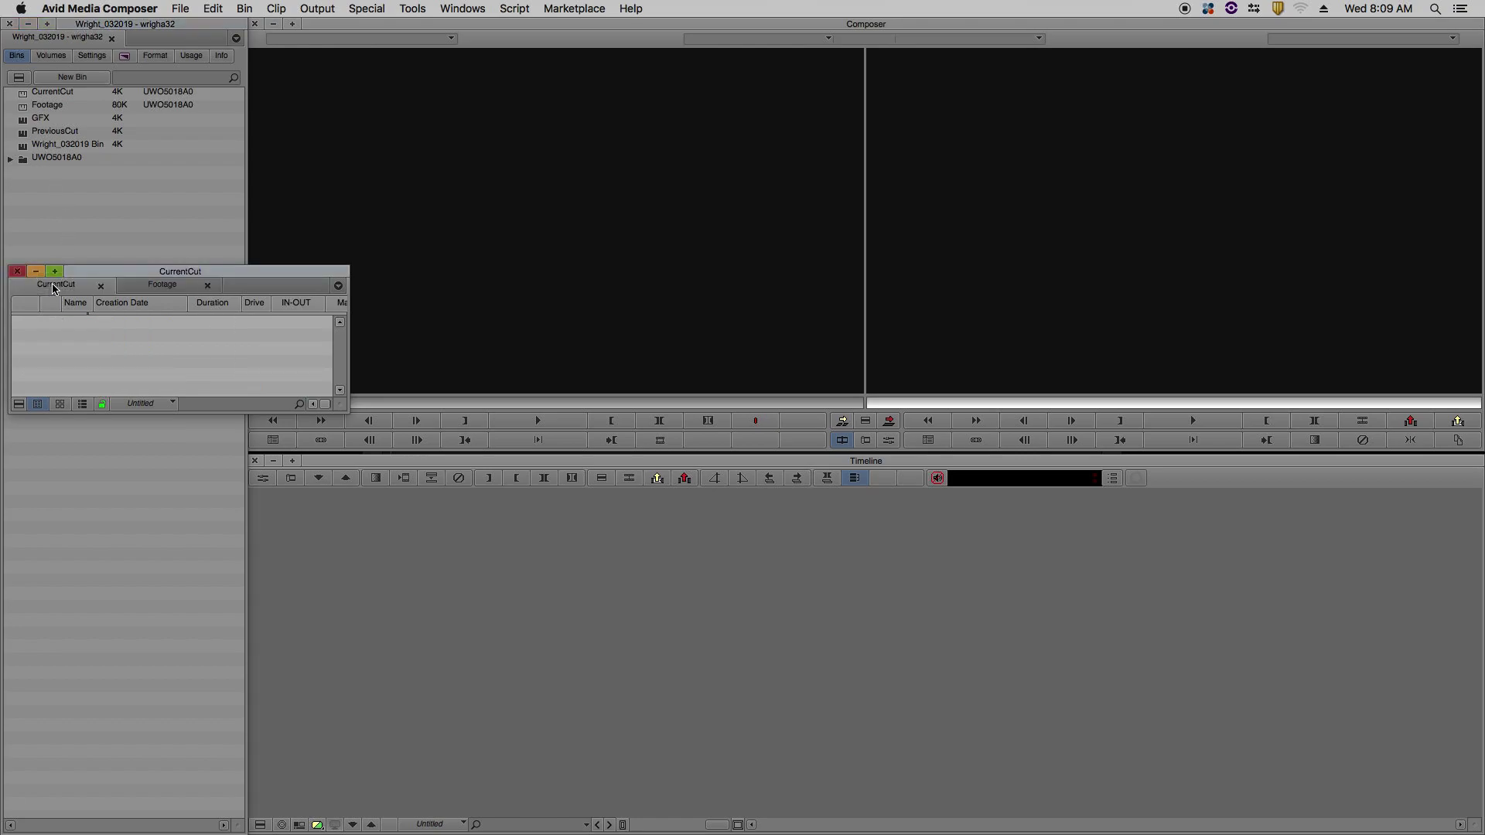
{"action": "right_click", "coordinate": [56, 324]}
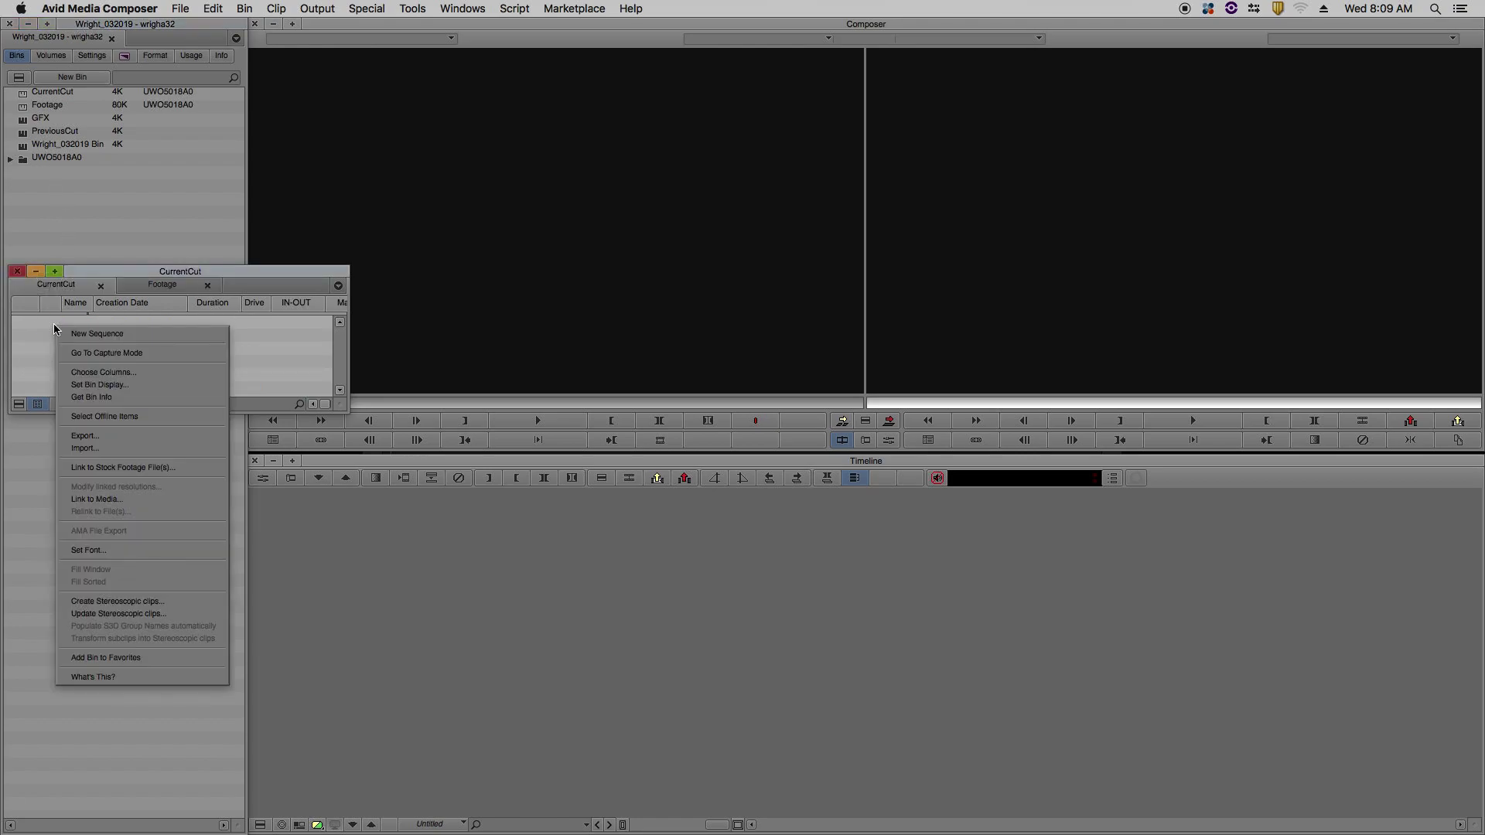
{"action": "left_click", "coordinate": [106, 334]}
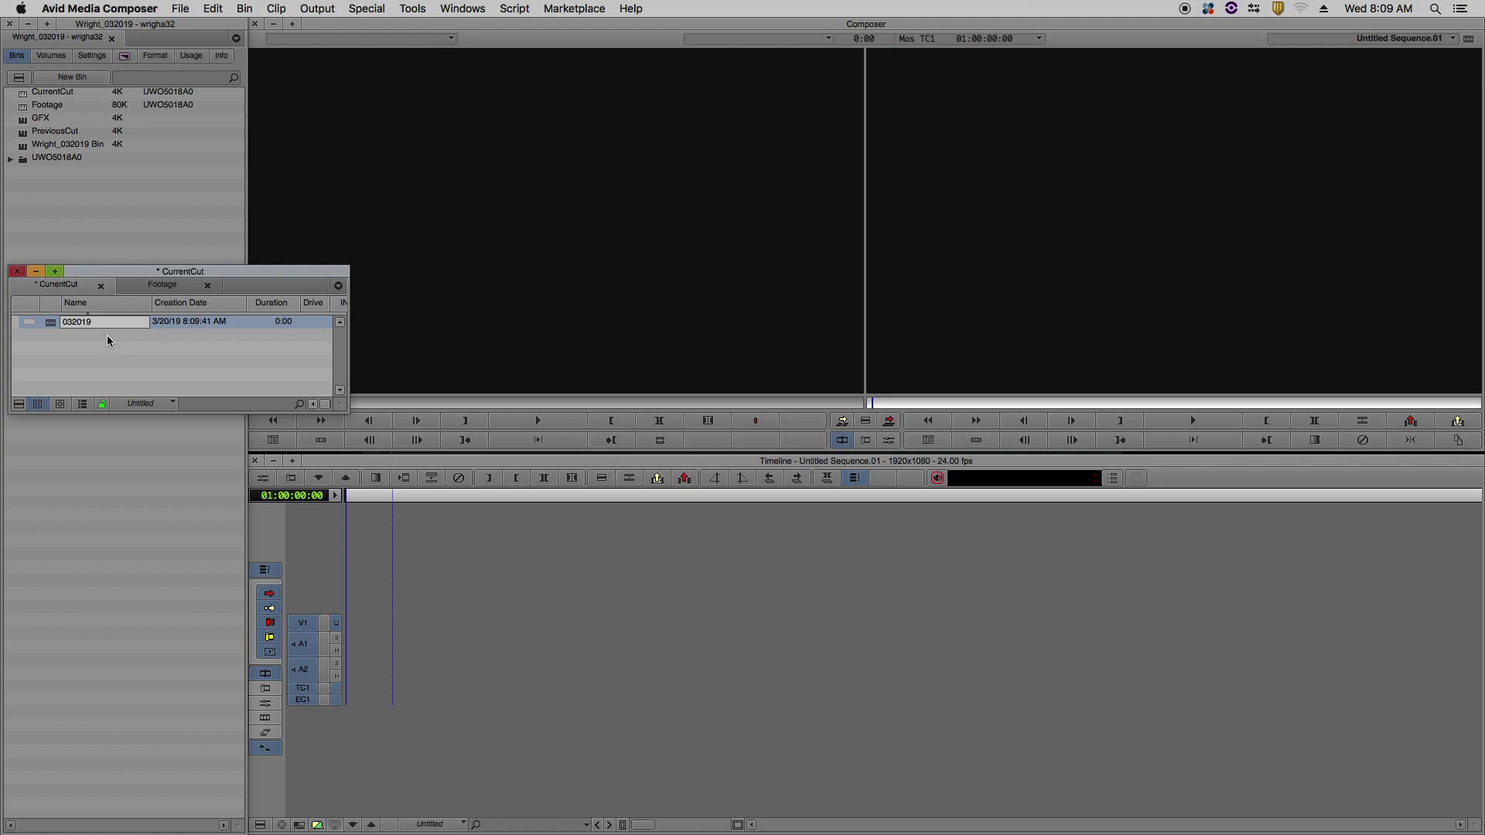
{"action": "key", "text": "Return"}
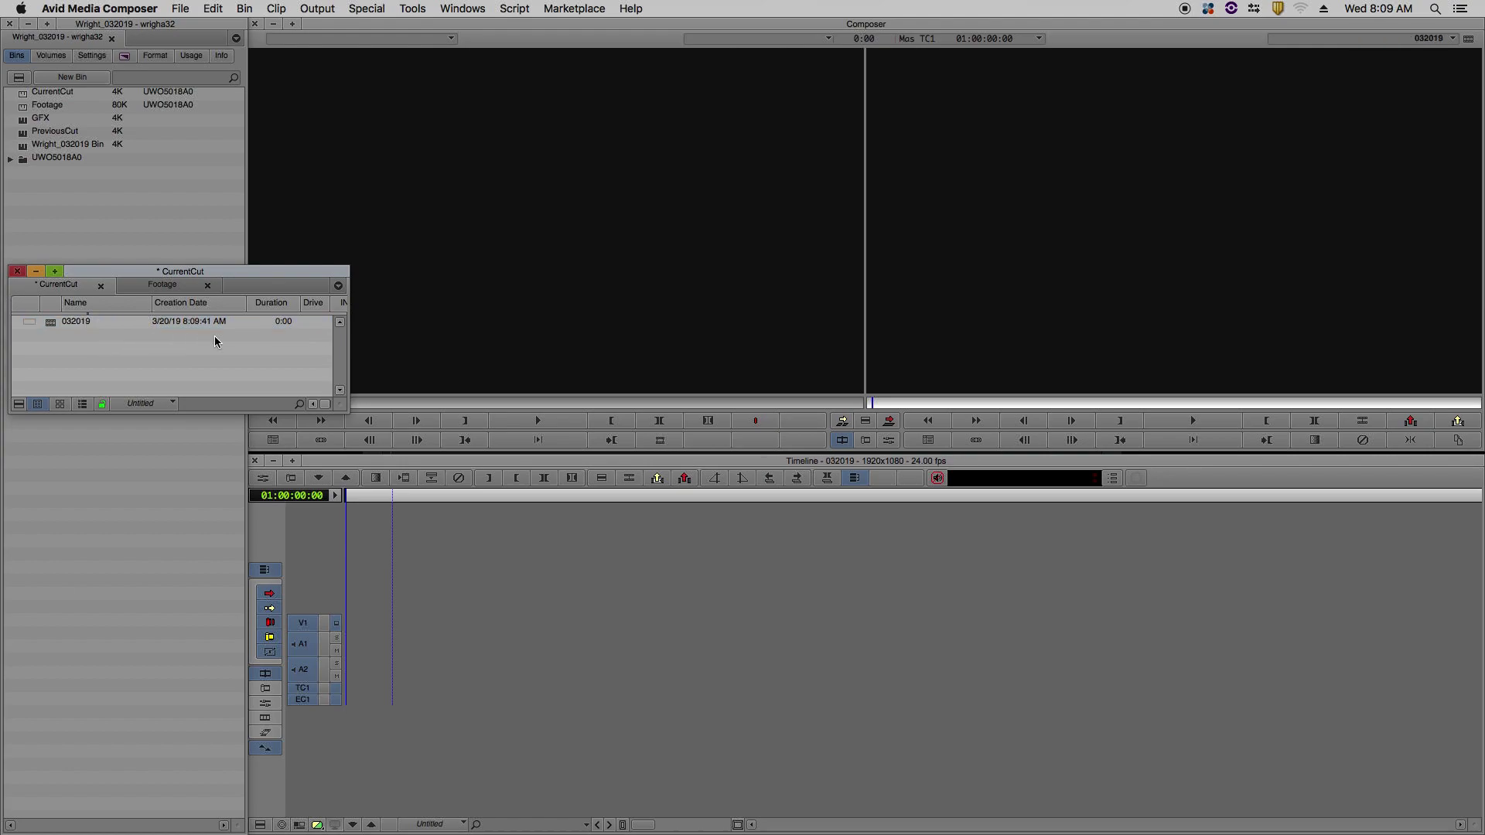
{"action": "left_click_drag", "start_coordinate": [349, 352], "coordinate": [238, 352]}
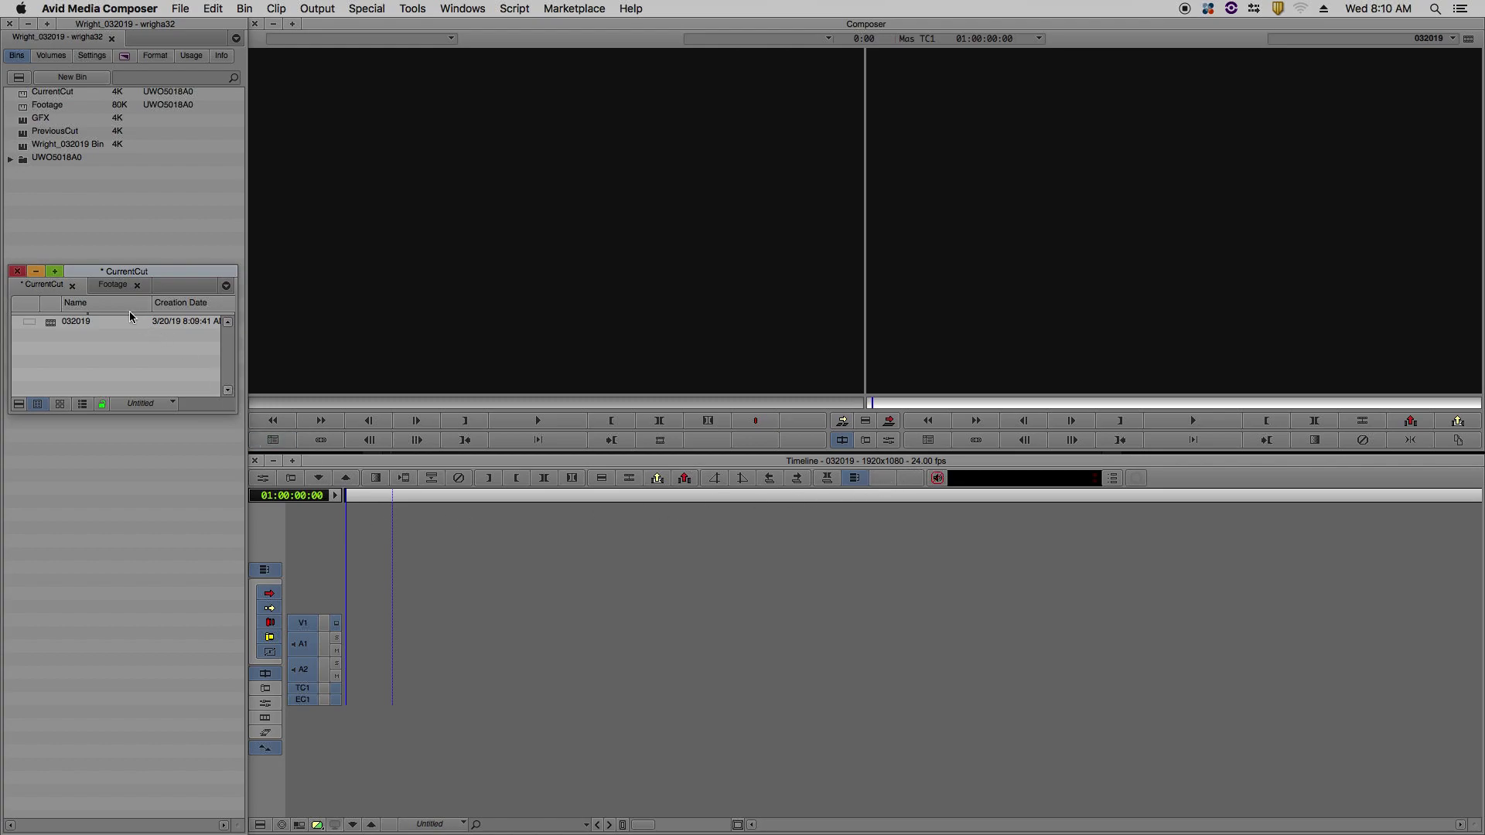
- Show the Footage bin and widen it so the Duration column is visible
{"action": "left_click", "coordinate": [113, 285]}
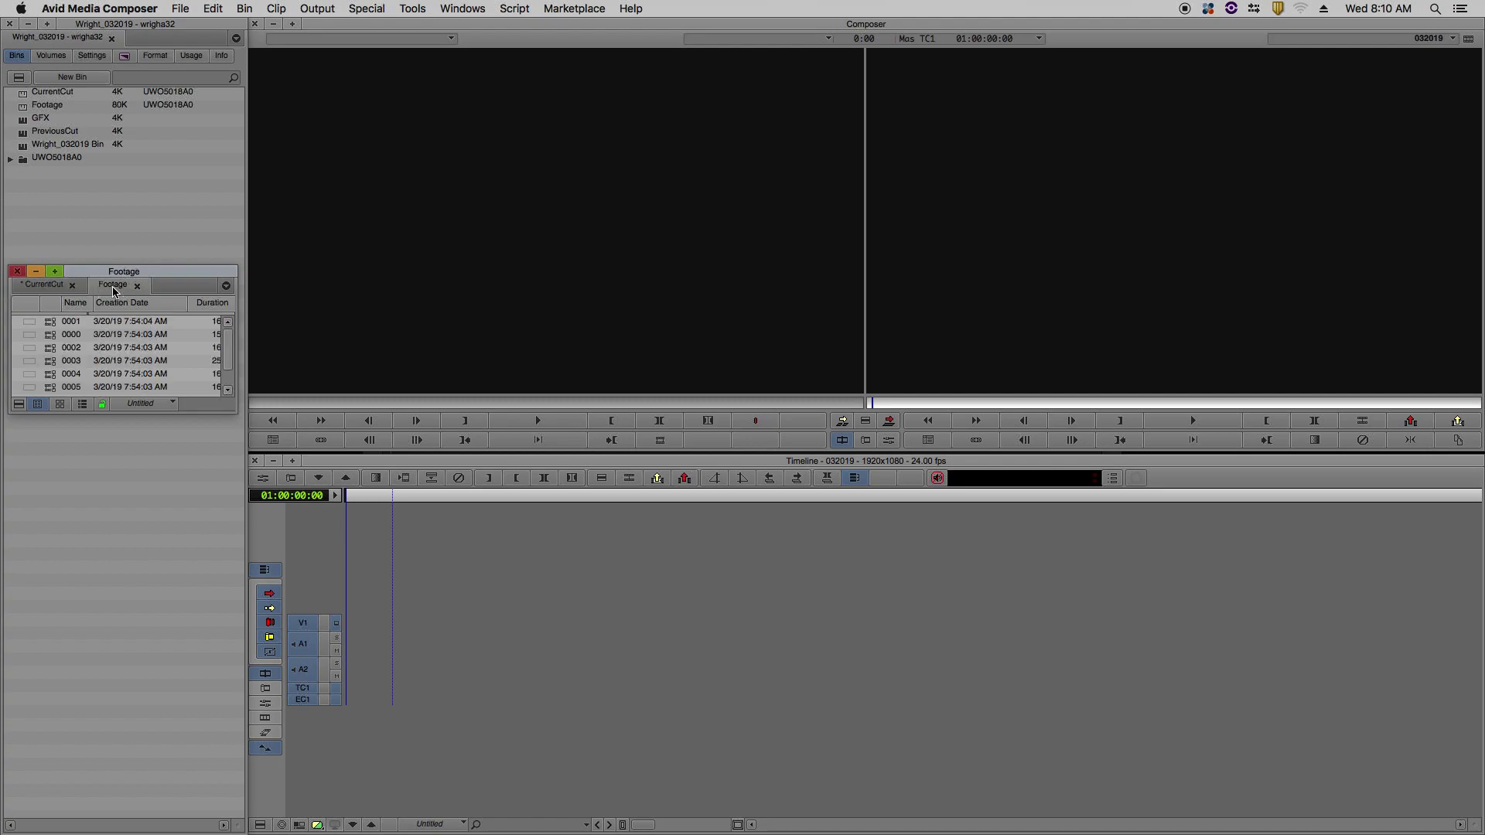
{"action": "left_click_drag", "start_coordinate": [236, 345], "coordinate": [282, 343]}
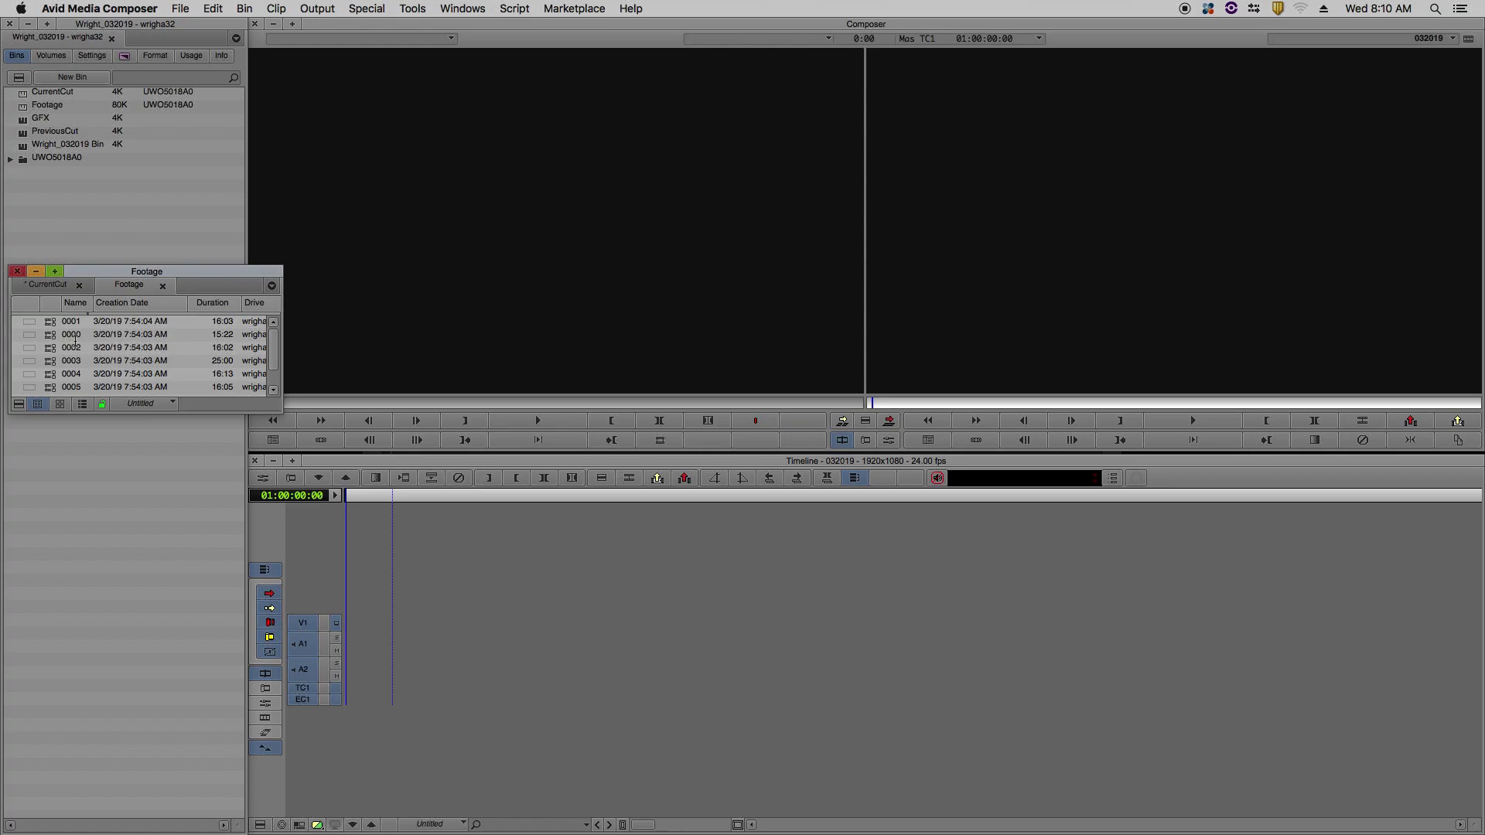
- Load clip 0001 in the Source monitor and mark an In at the Venus close-up
{"action": "left_click", "coordinate": [48, 328]}
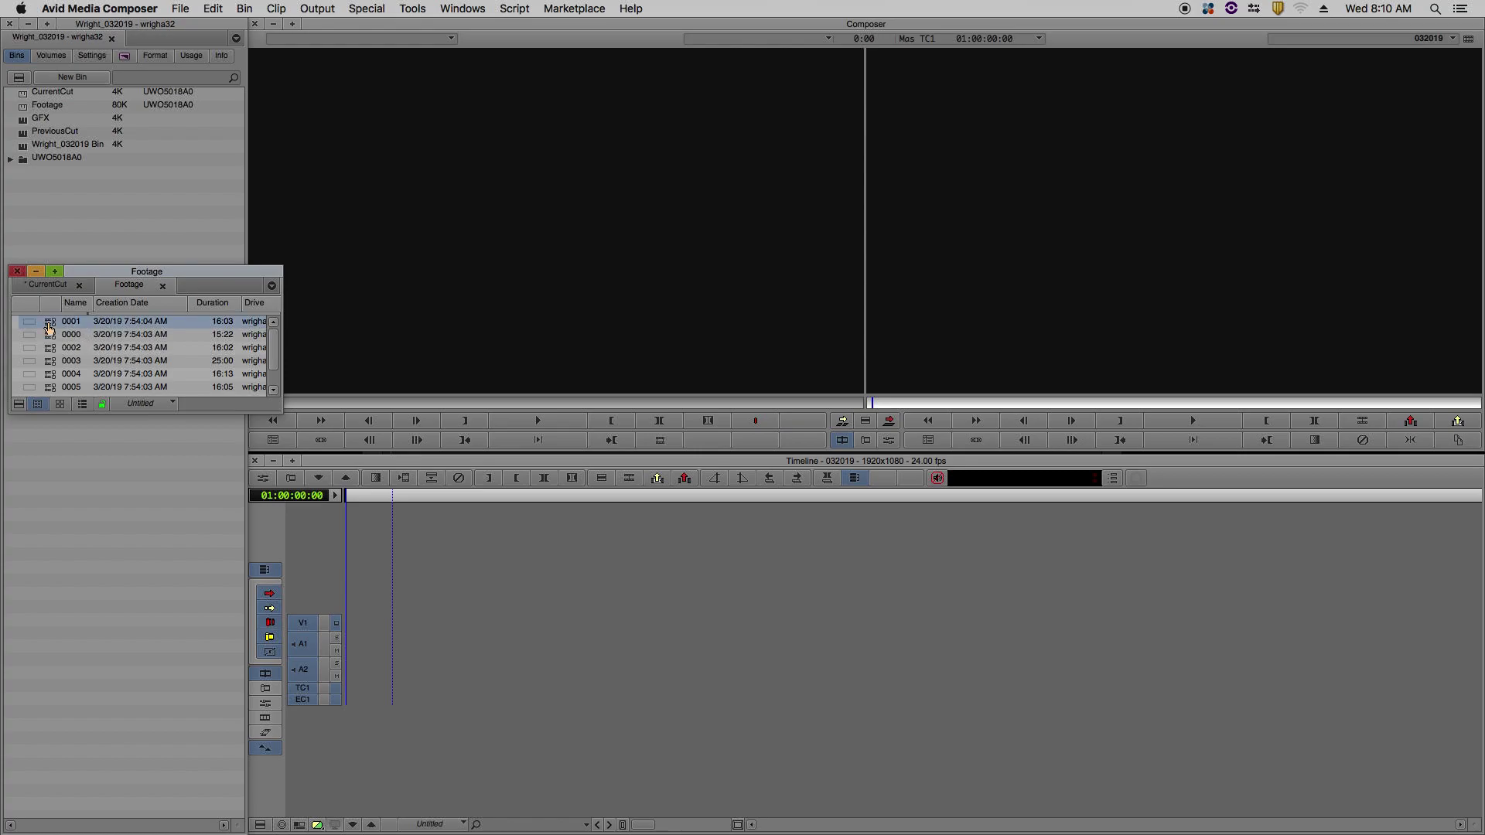
{"action": "double_click", "coordinate": [48, 328]}
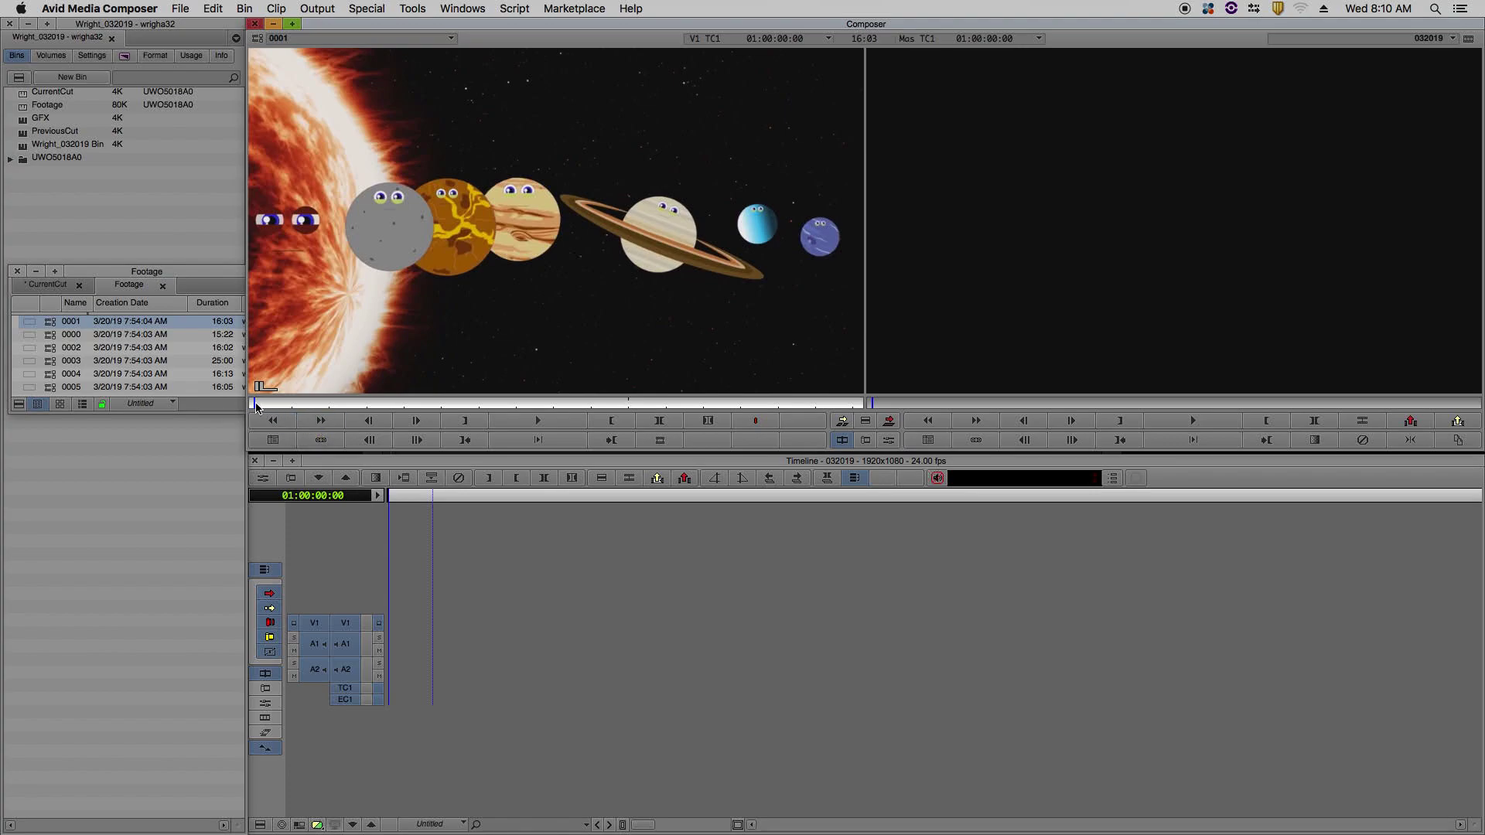
{"action": "left_click", "coordinate": [255, 404]}
{"action": "left_click_drag", "start_coordinate": [254, 403], "coordinate": [280, 404]}
{"action": "key", "text": "i"}
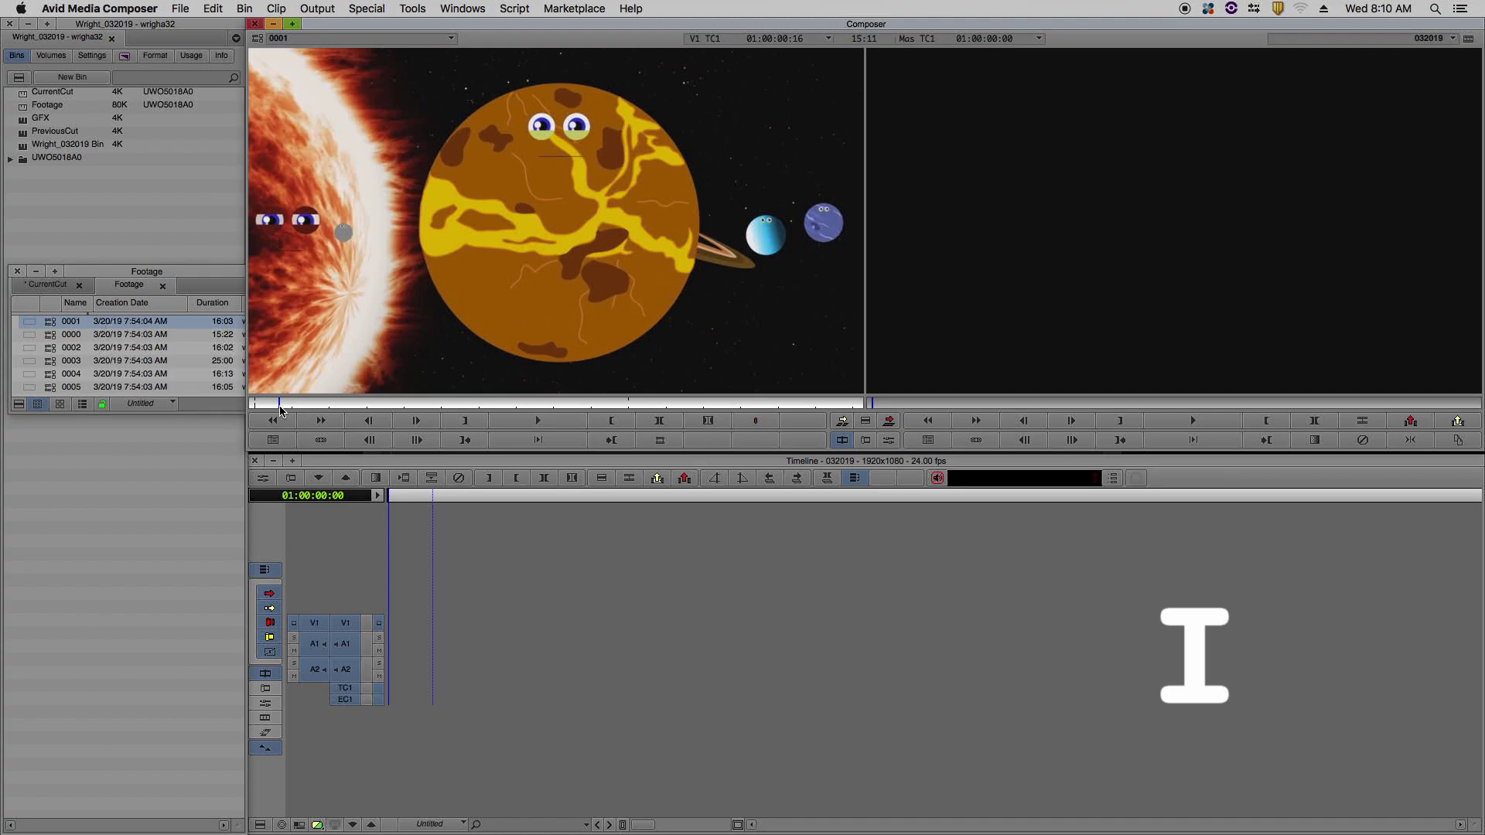
- Mark an Out near the end of clip 0001 and splice it into 032019
{"action": "key", "text": "o"}
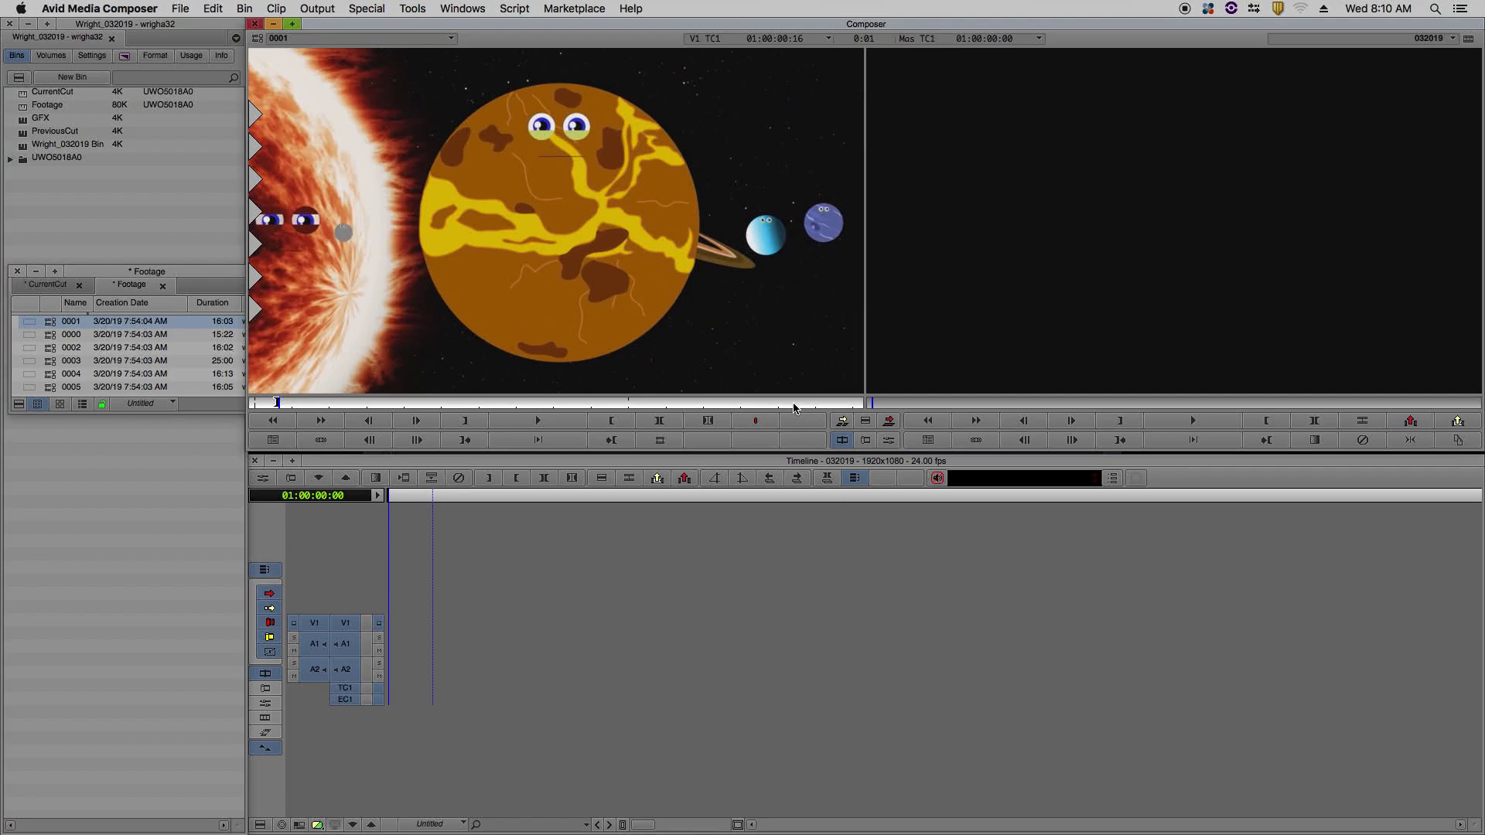
{"action": "left_click_drag", "start_coordinate": [797, 403], "coordinate": [846, 408]}
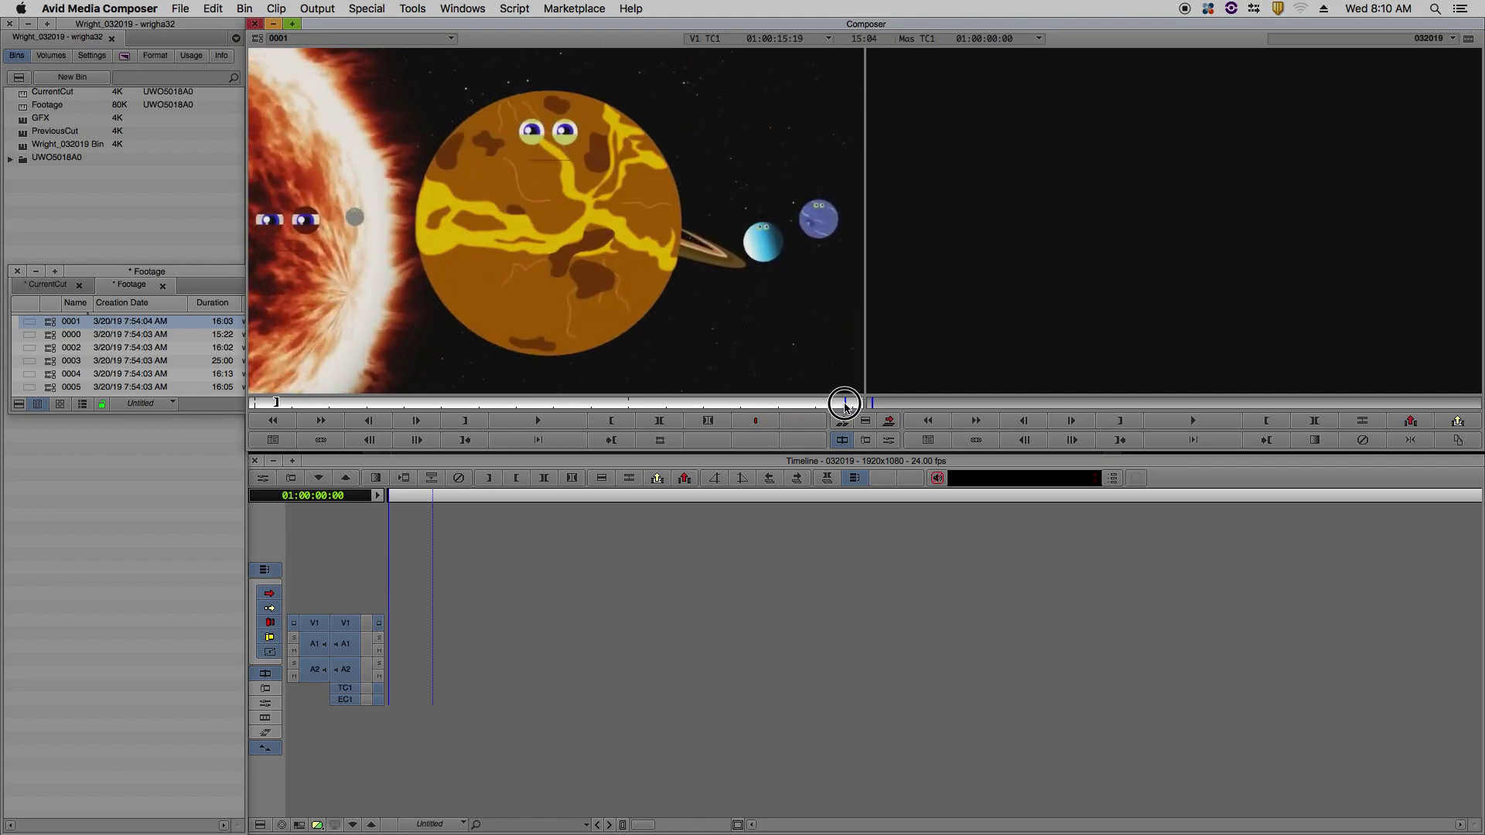
{"action": "key", "text": "Left"}
{"action": "key", "text": "Left"}
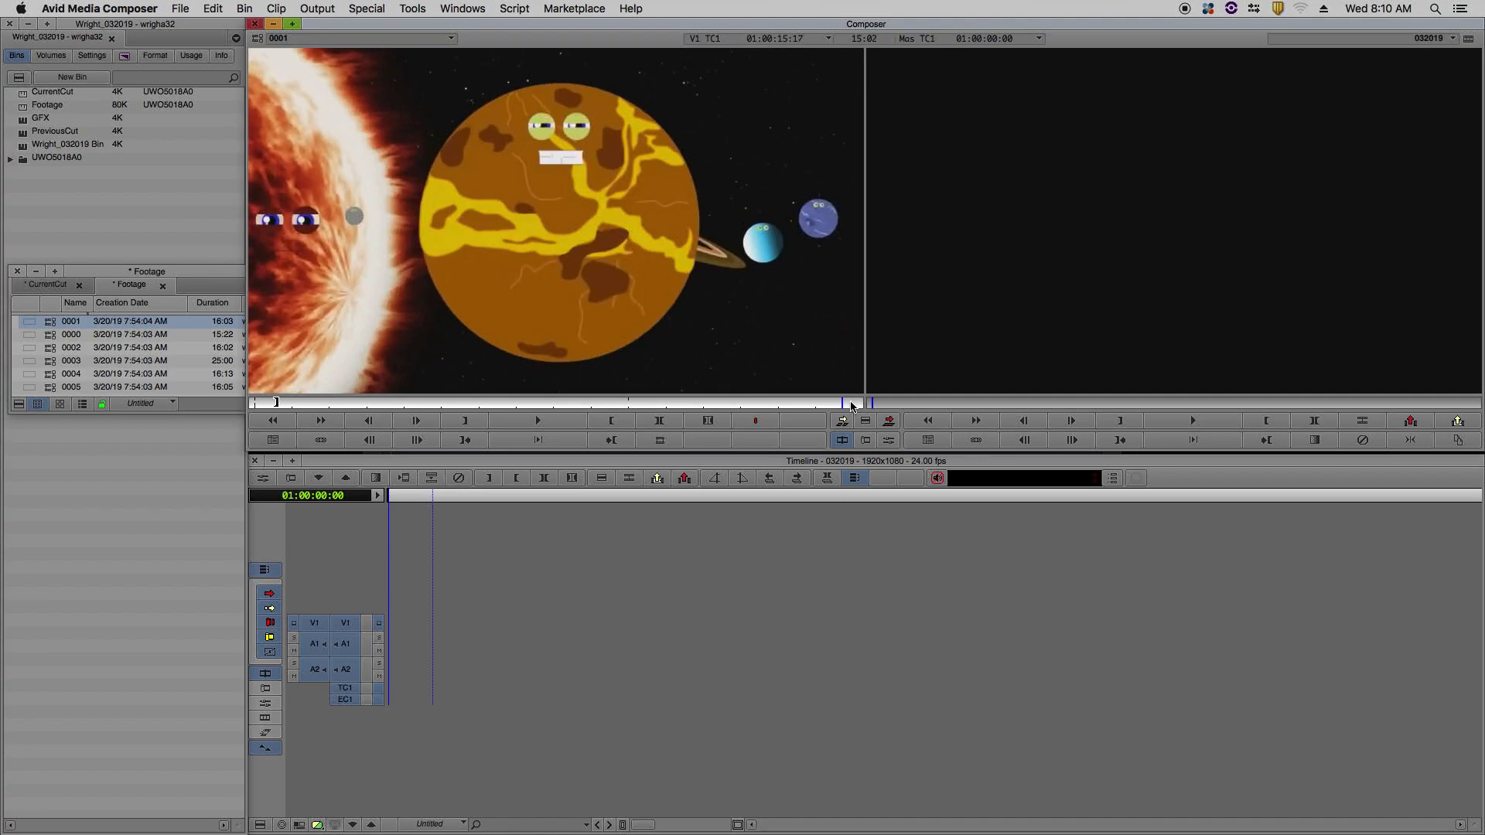
{"action": "key", "text": "Right"}
{"action": "key", "text": "o"}
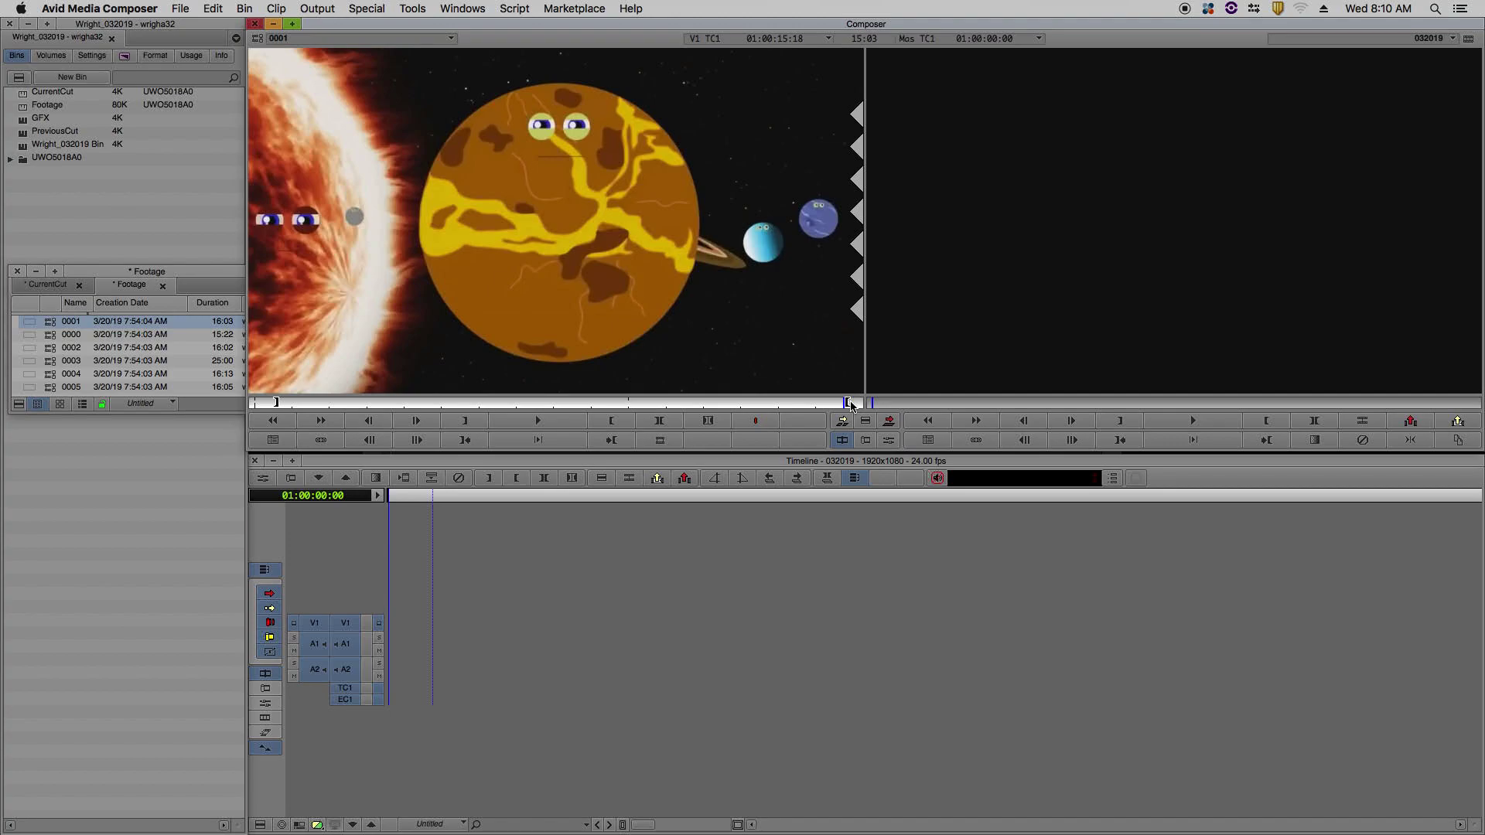
{"action": "key", "text": "v"}
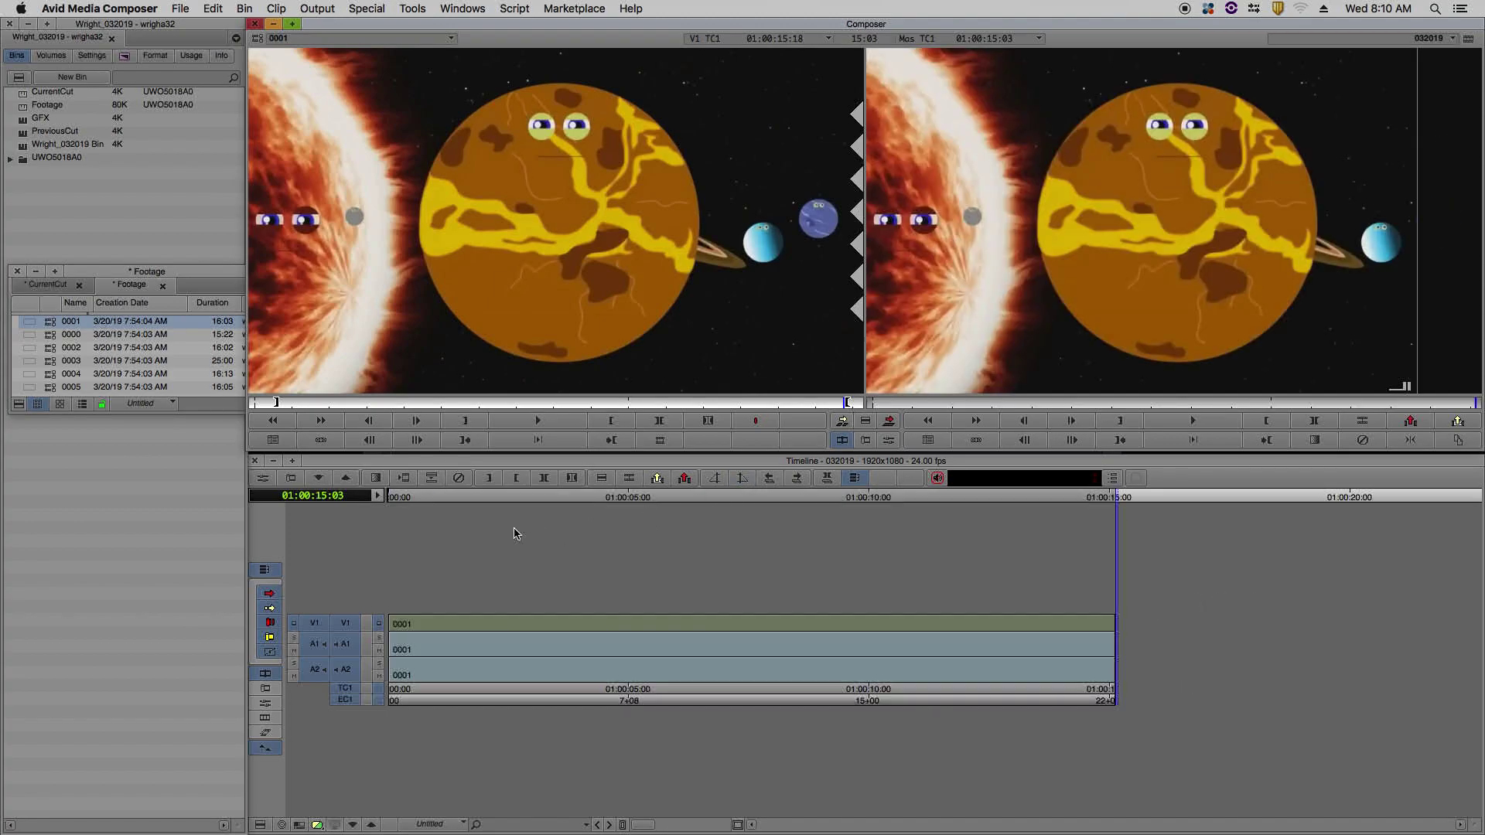
{"action": "left_click", "coordinate": [377, 495]}
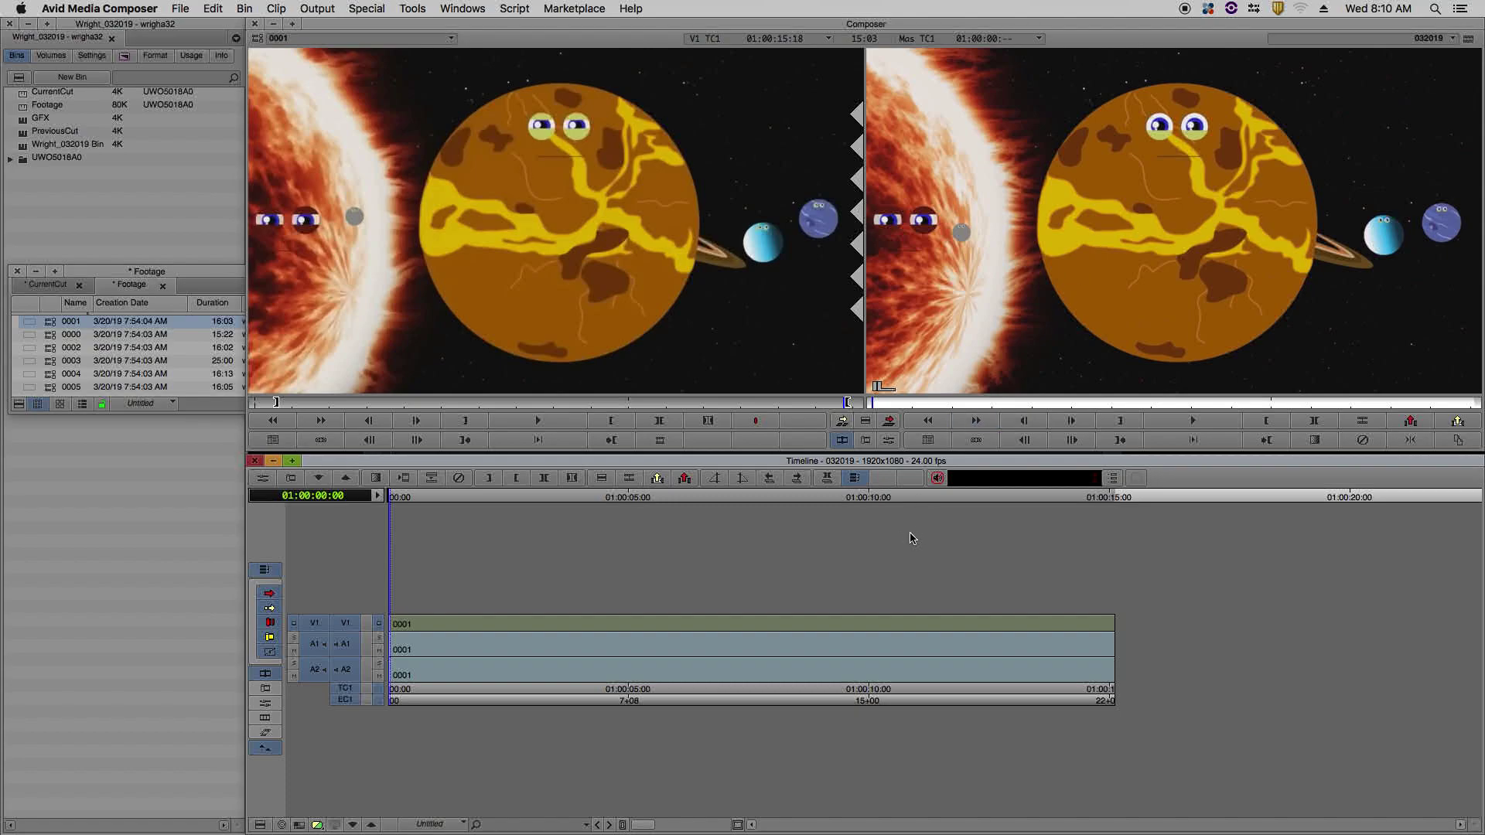
{"action": "key", "text": "space"}
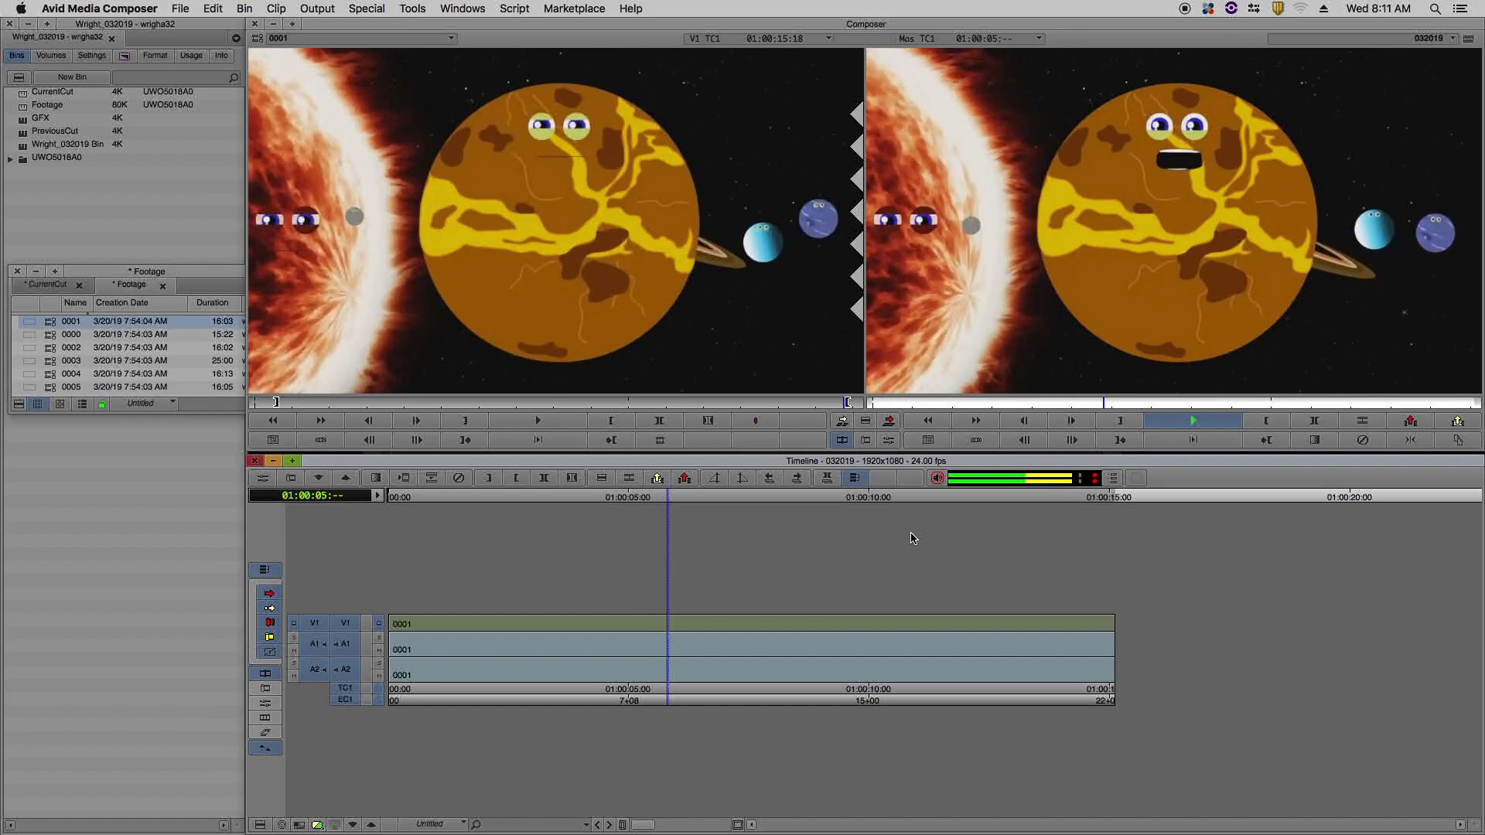
{"action": "key", "text": "space"}
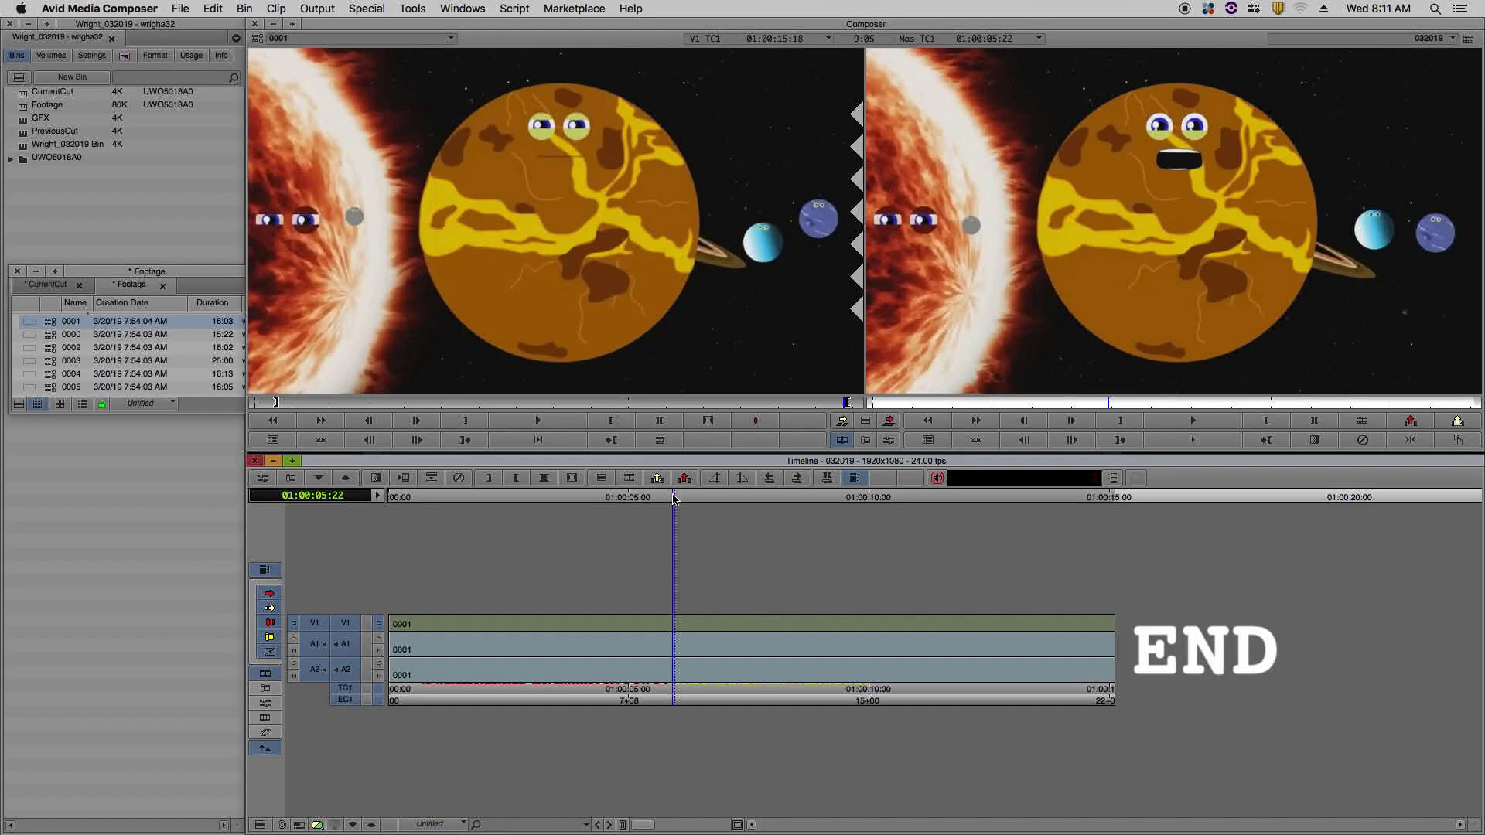
{"action": "key", "text": "End"}
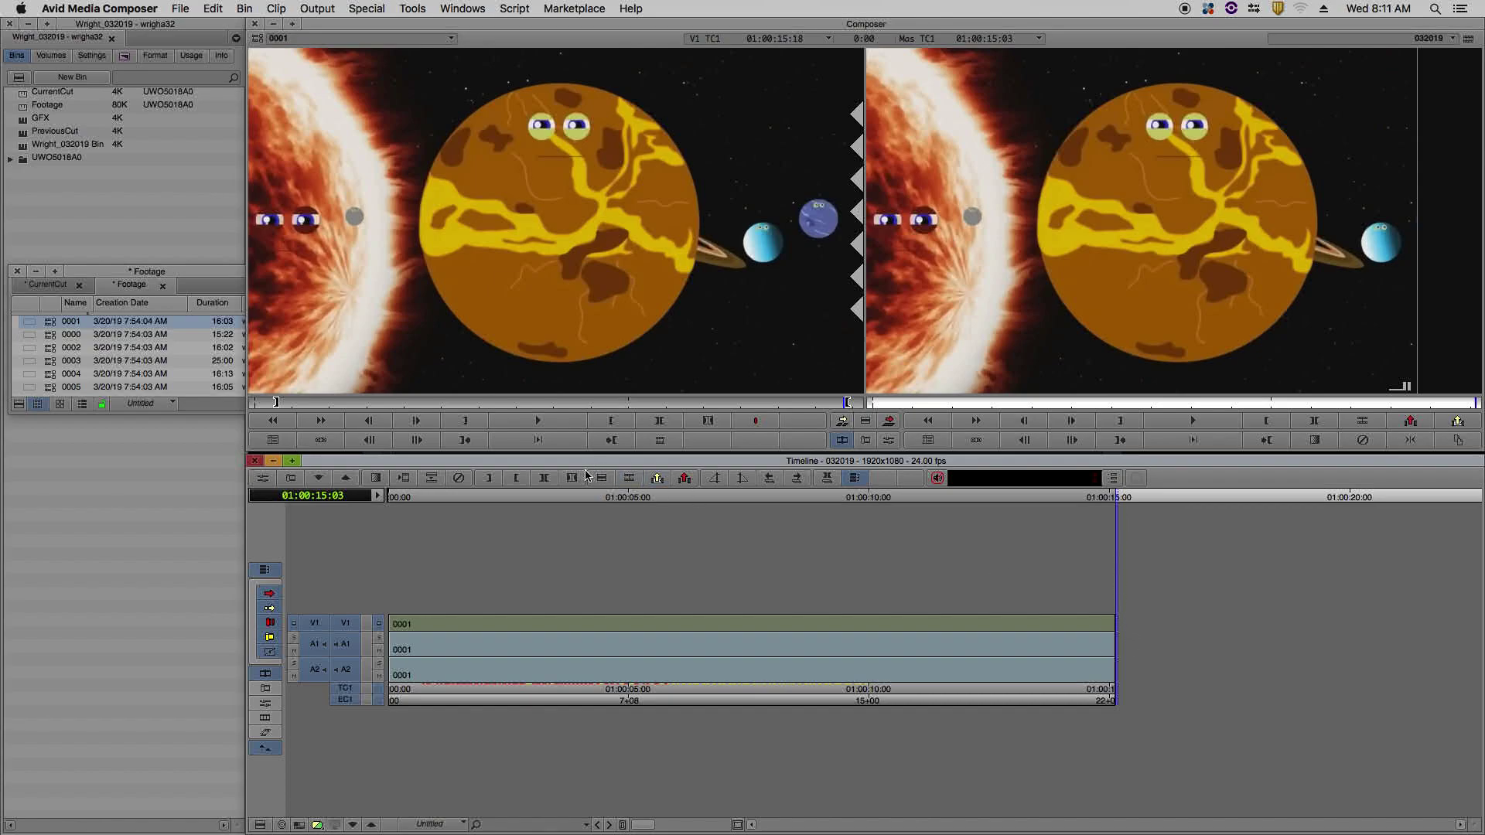
- Mark In and Out on clip 0000 and splice it after 0001, extending to 01:00:30:04
{"action": "double_click", "coordinate": [52, 336]}
{"action": "left_click_drag", "start_coordinate": [280, 404], "coordinate": [275, 412]}
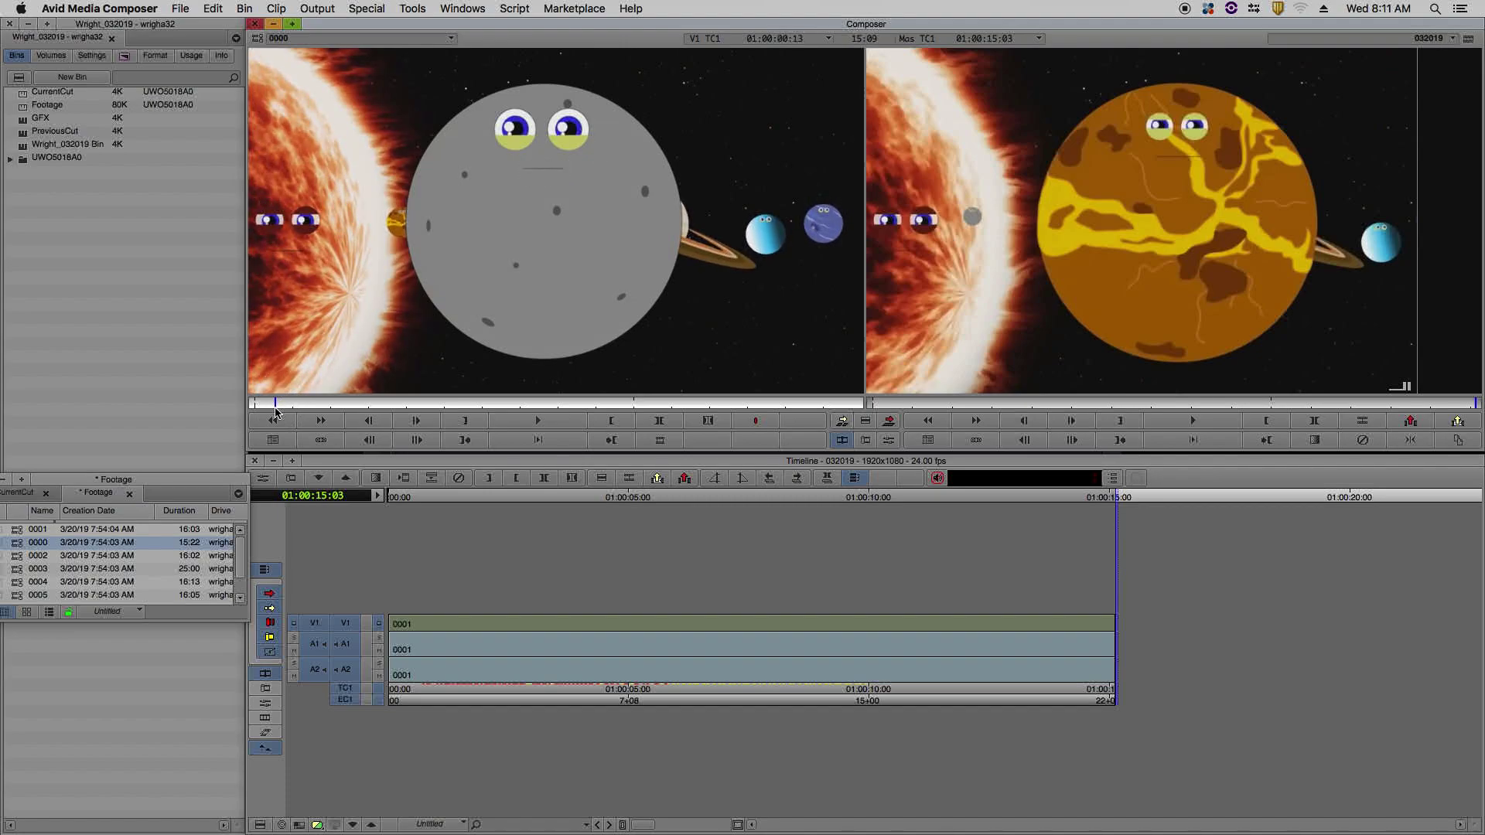
{"action": "key", "text": "i"}
{"action": "left_click", "coordinate": [821, 404]}
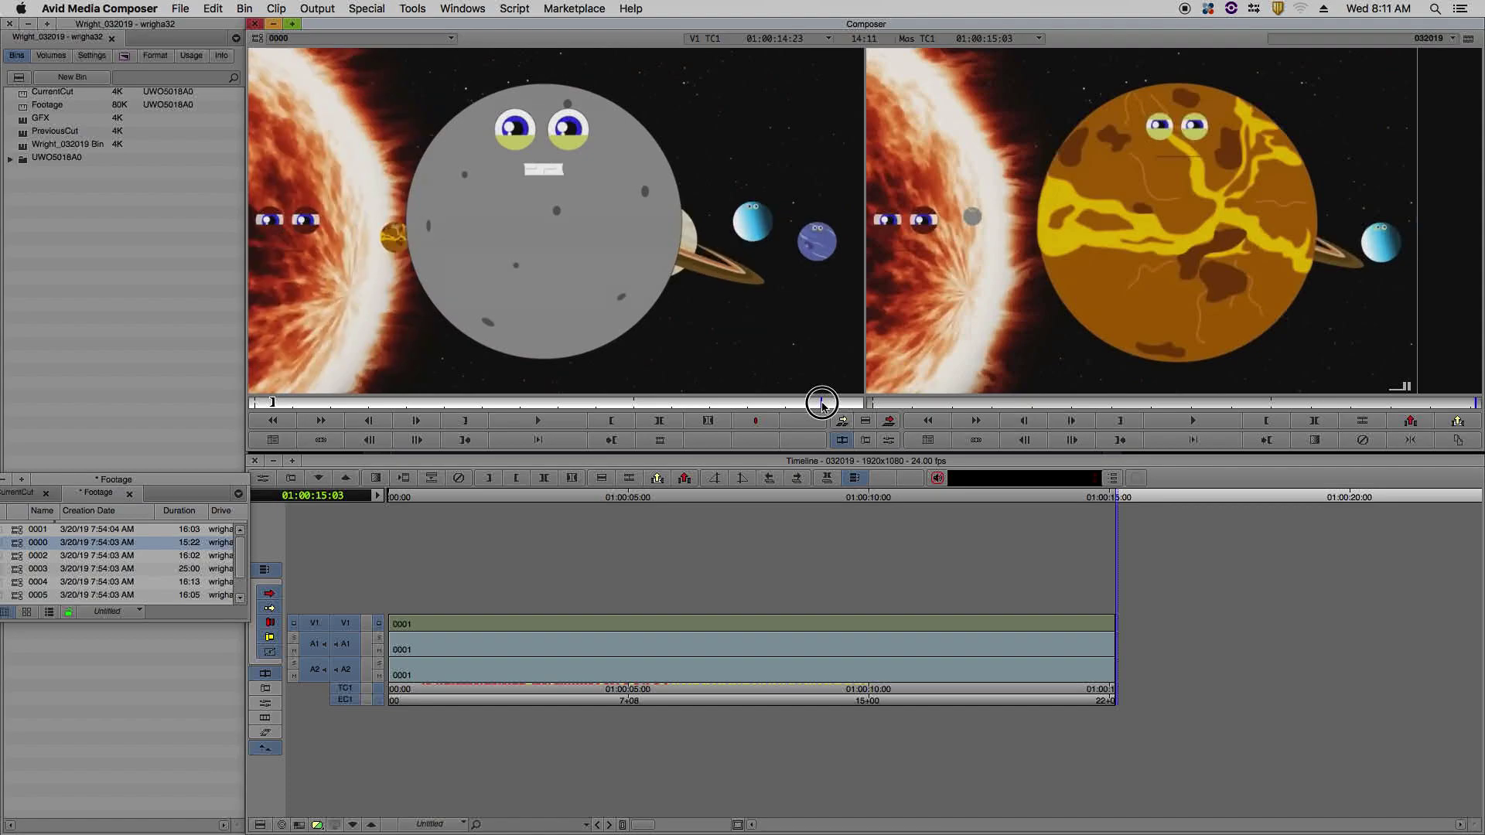
{"action": "left_click_drag", "start_coordinate": [821, 403], "coordinate": [844, 407]}
{"action": "key", "text": "o"}
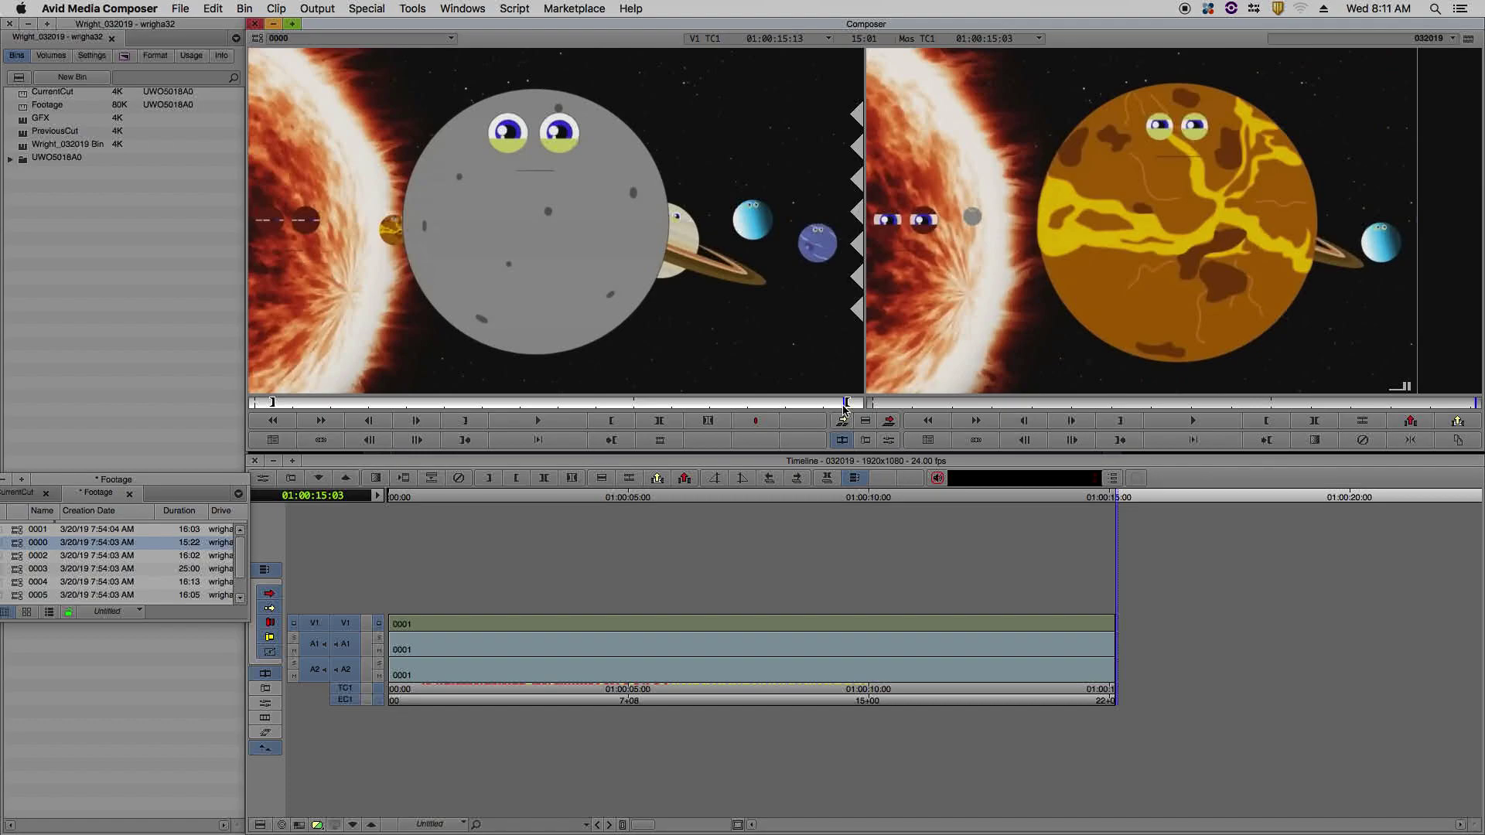
{"action": "left_click", "coordinate": [842, 420]}
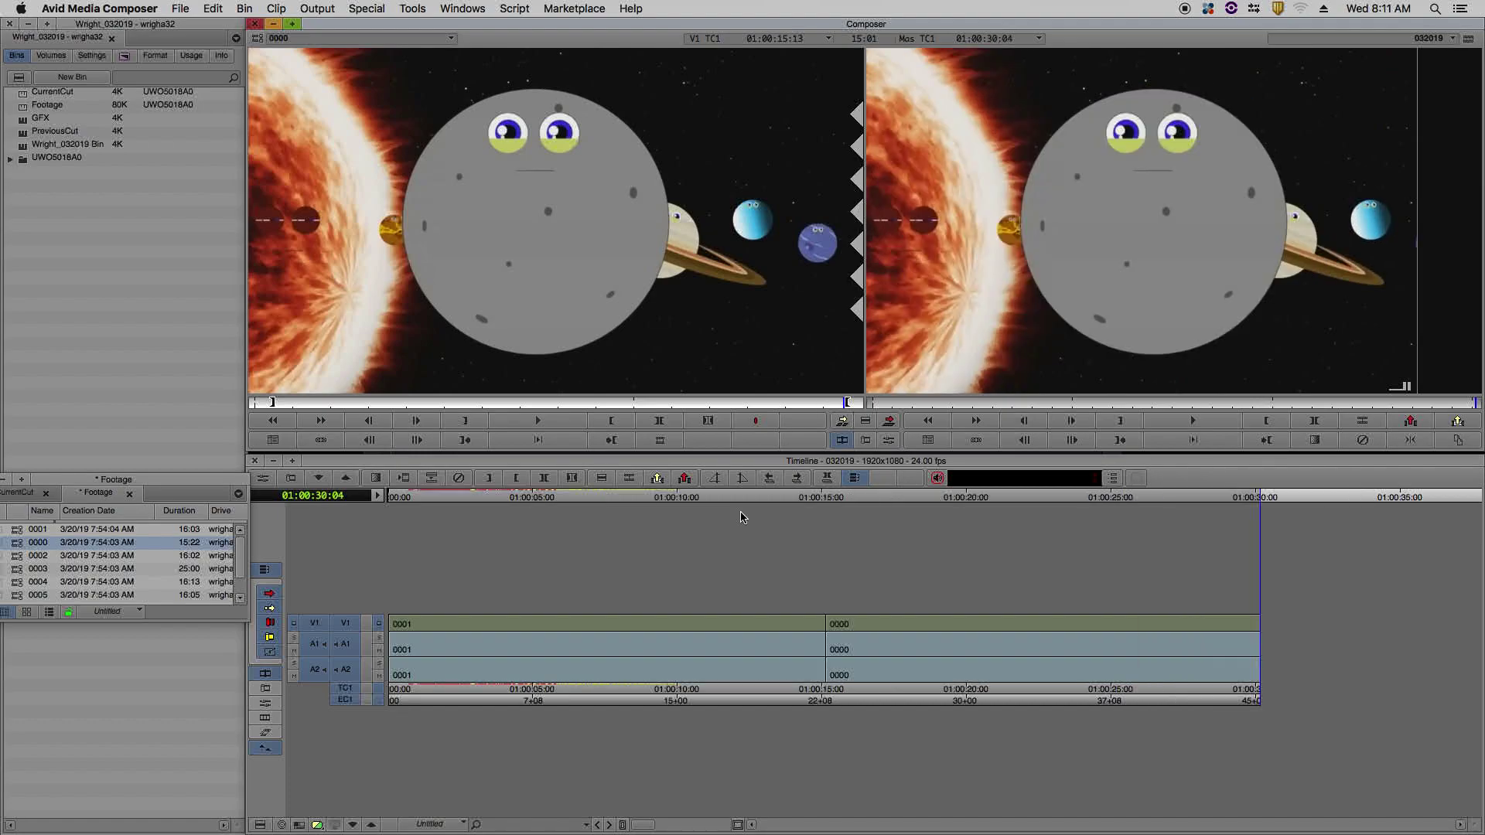
- Play the sequence from 01:00:10:11 to review the edit
{"action": "left_click", "coordinate": [691, 499]}
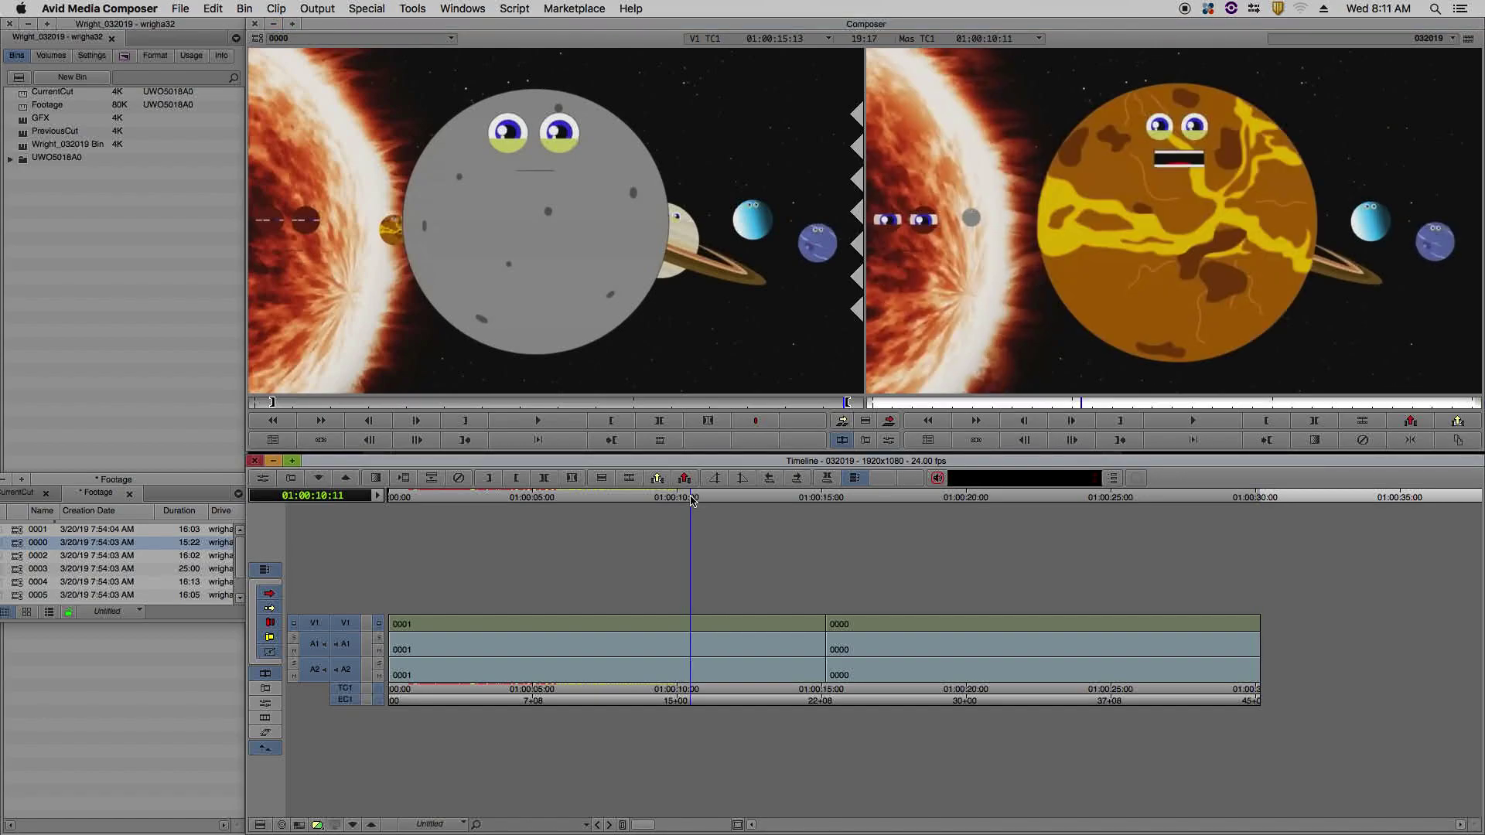
{"action": "key", "text": "space"}
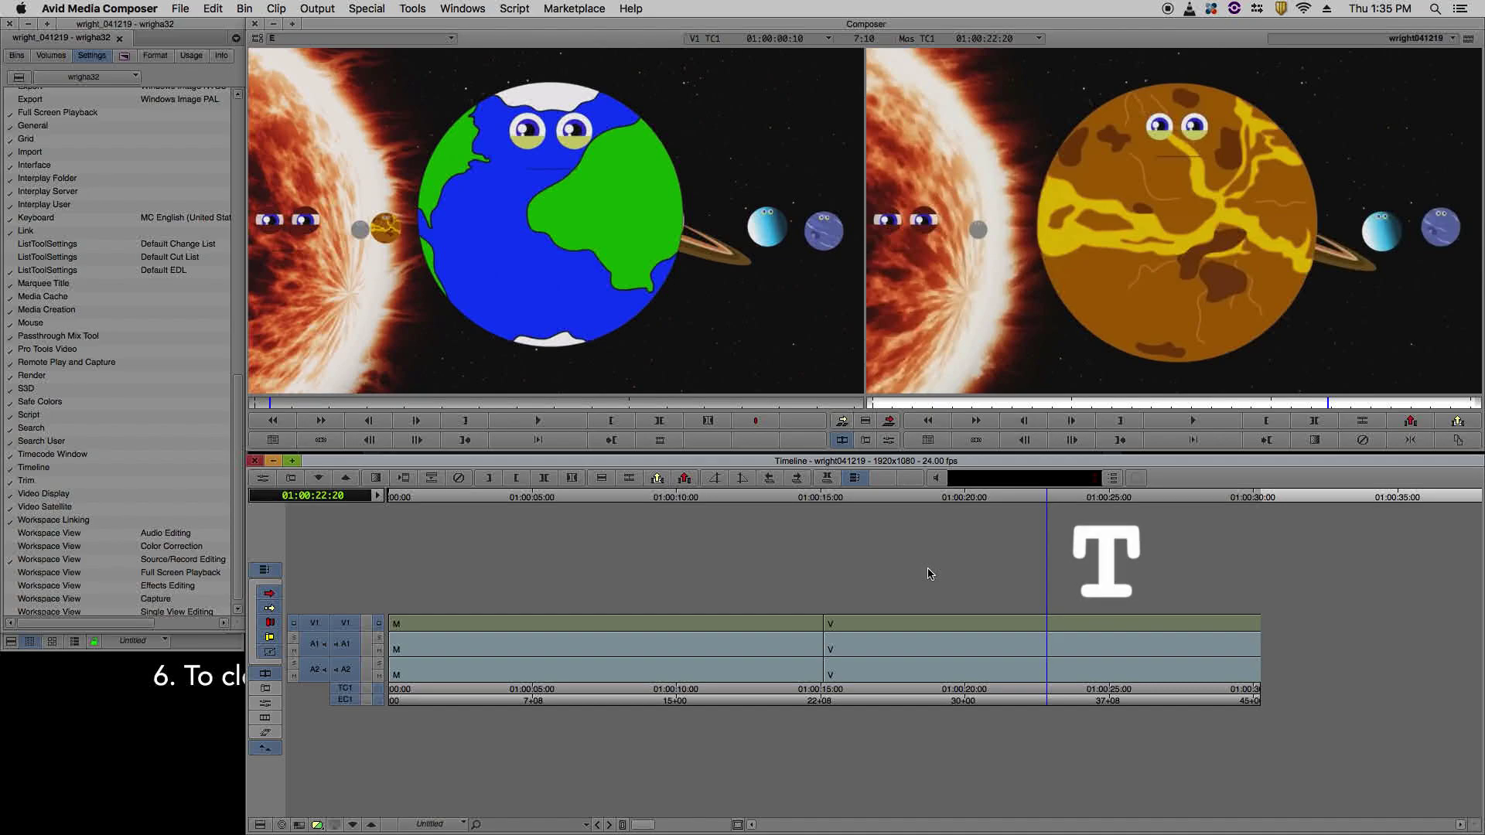
- Mark clip V (T), clear both marks (G), re-mark it, then clear In (D) and Out (F)
{"action": "key", "text": "t"}
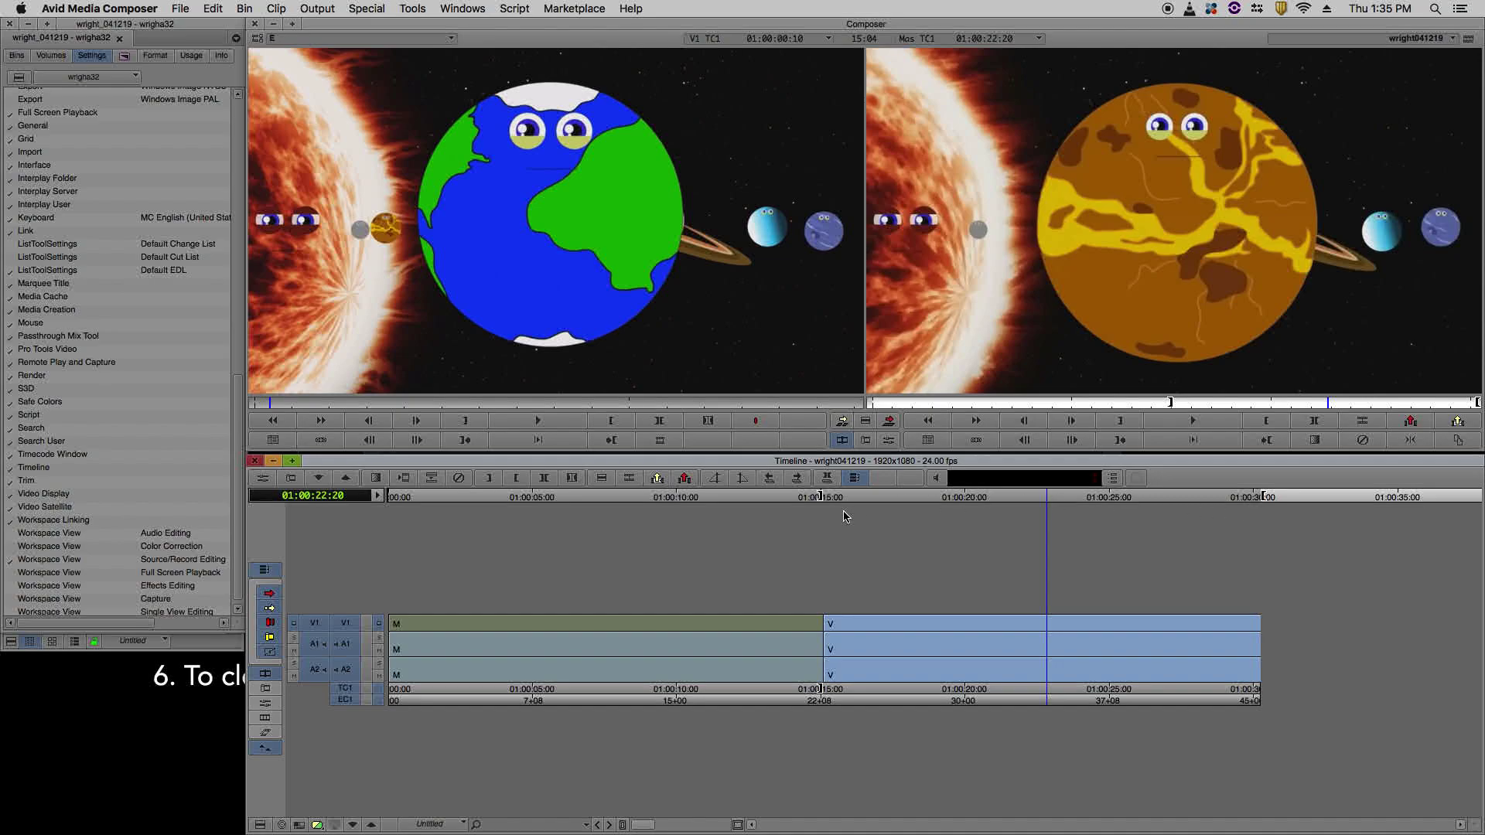
{"action": "key", "text": "g"}
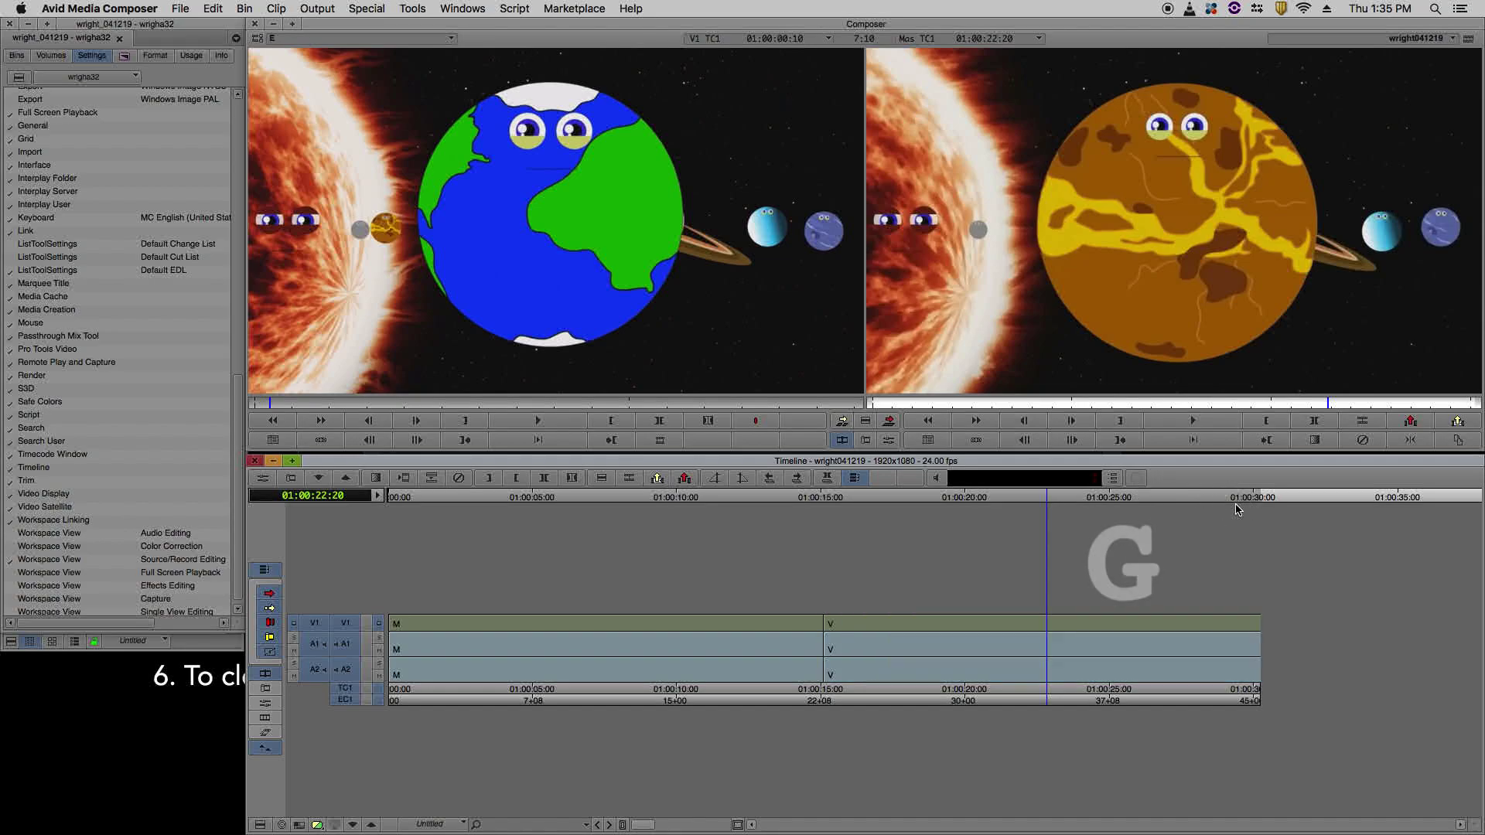
{"action": "key", "text": "t"}
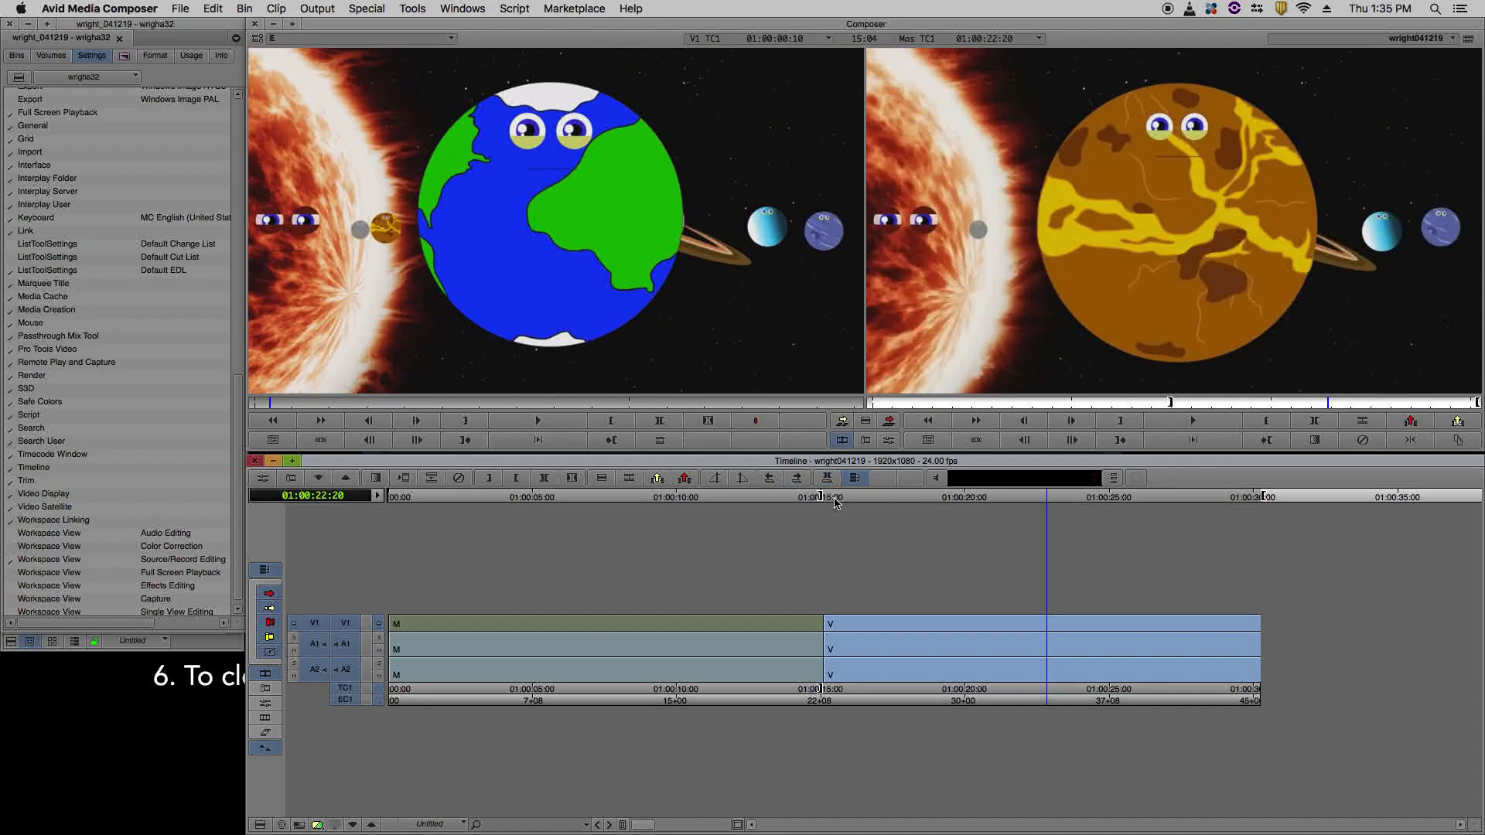
{"action": "key", "text": "d"}
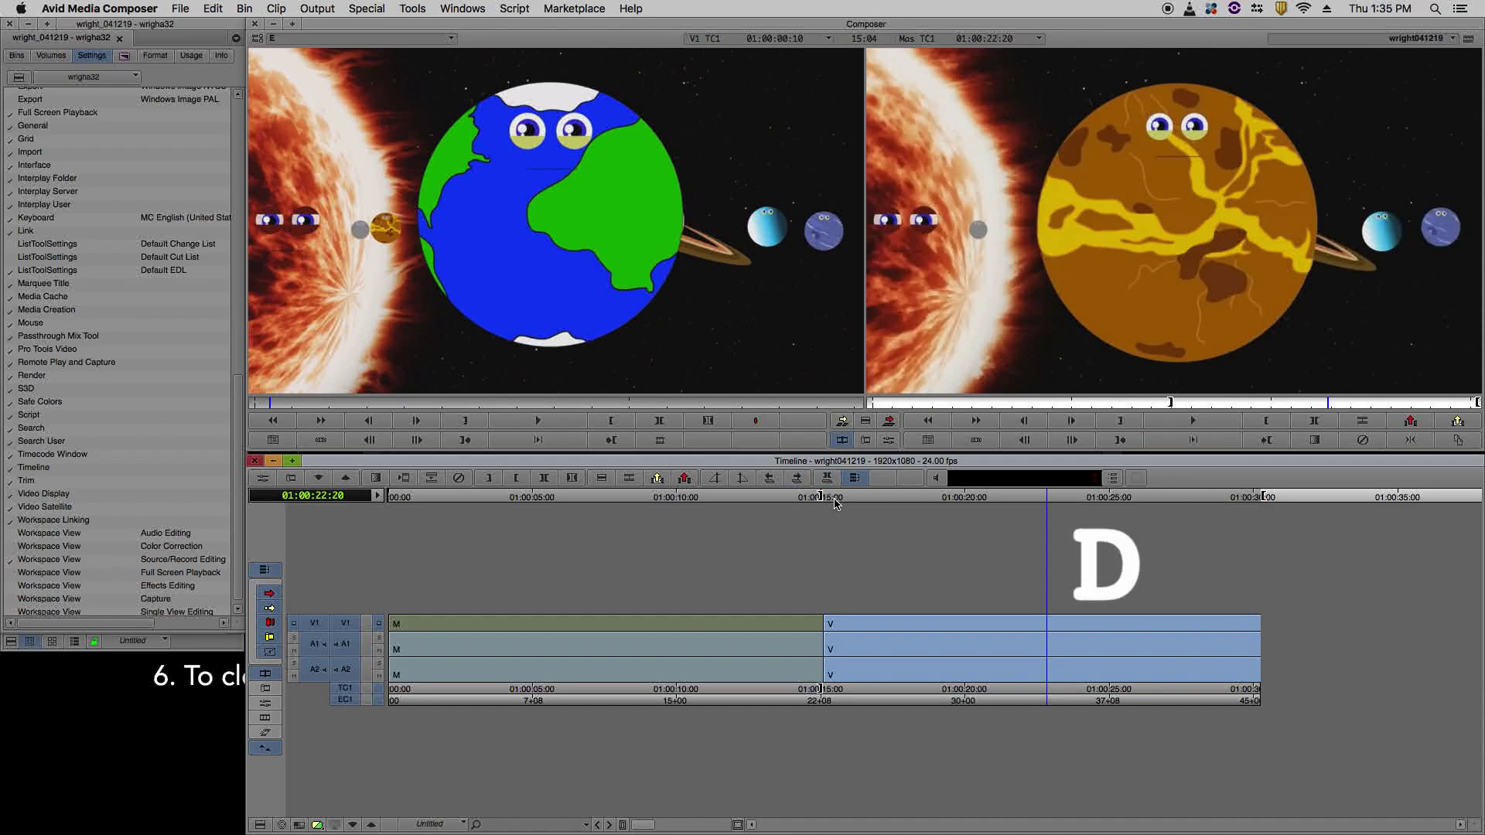
{"action": "key", "text": "d"}
{"action": "key", "text": "f"}
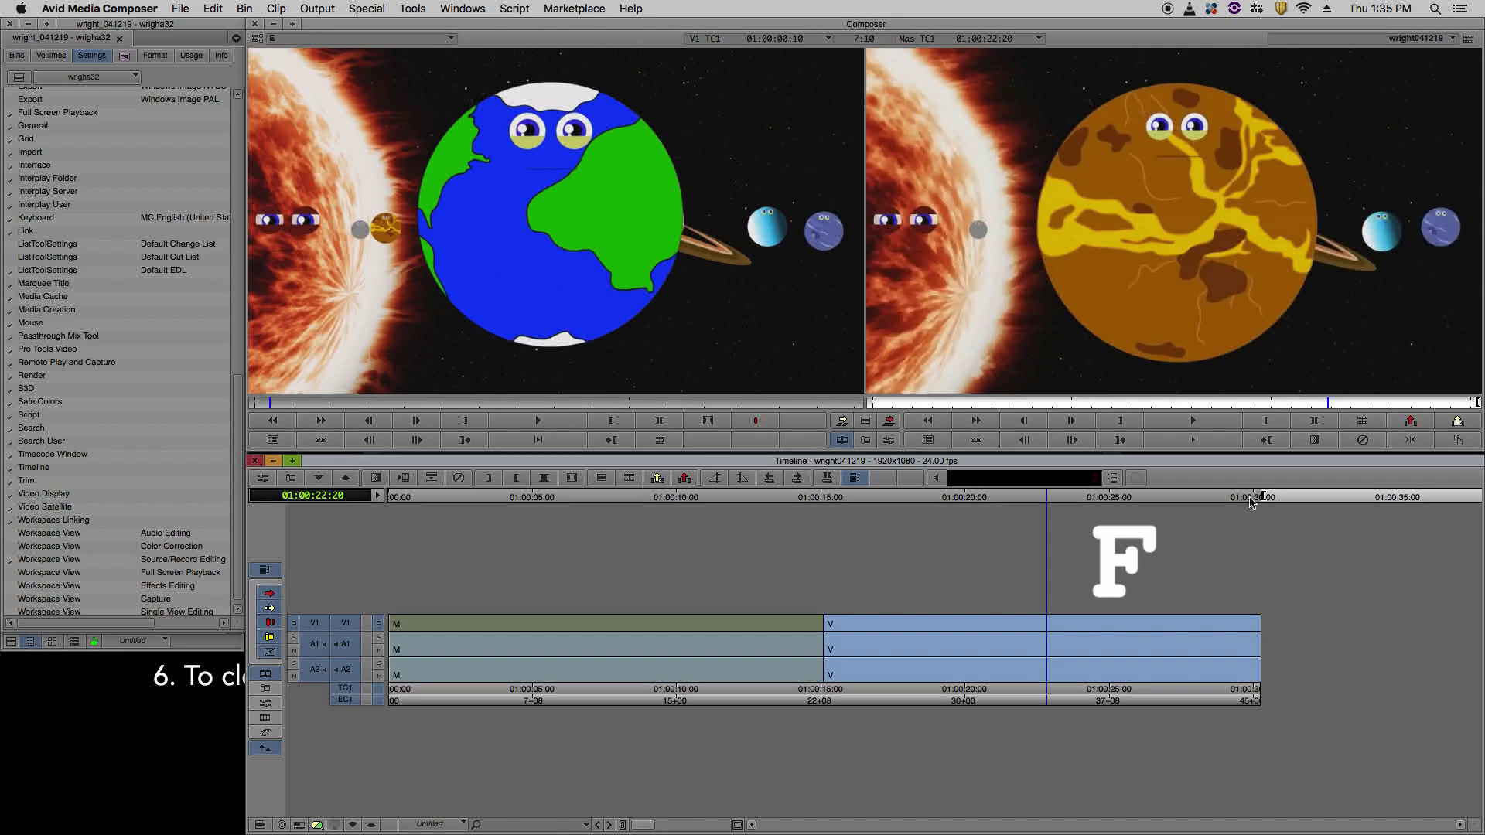
{"action": "key", "text": "f"}
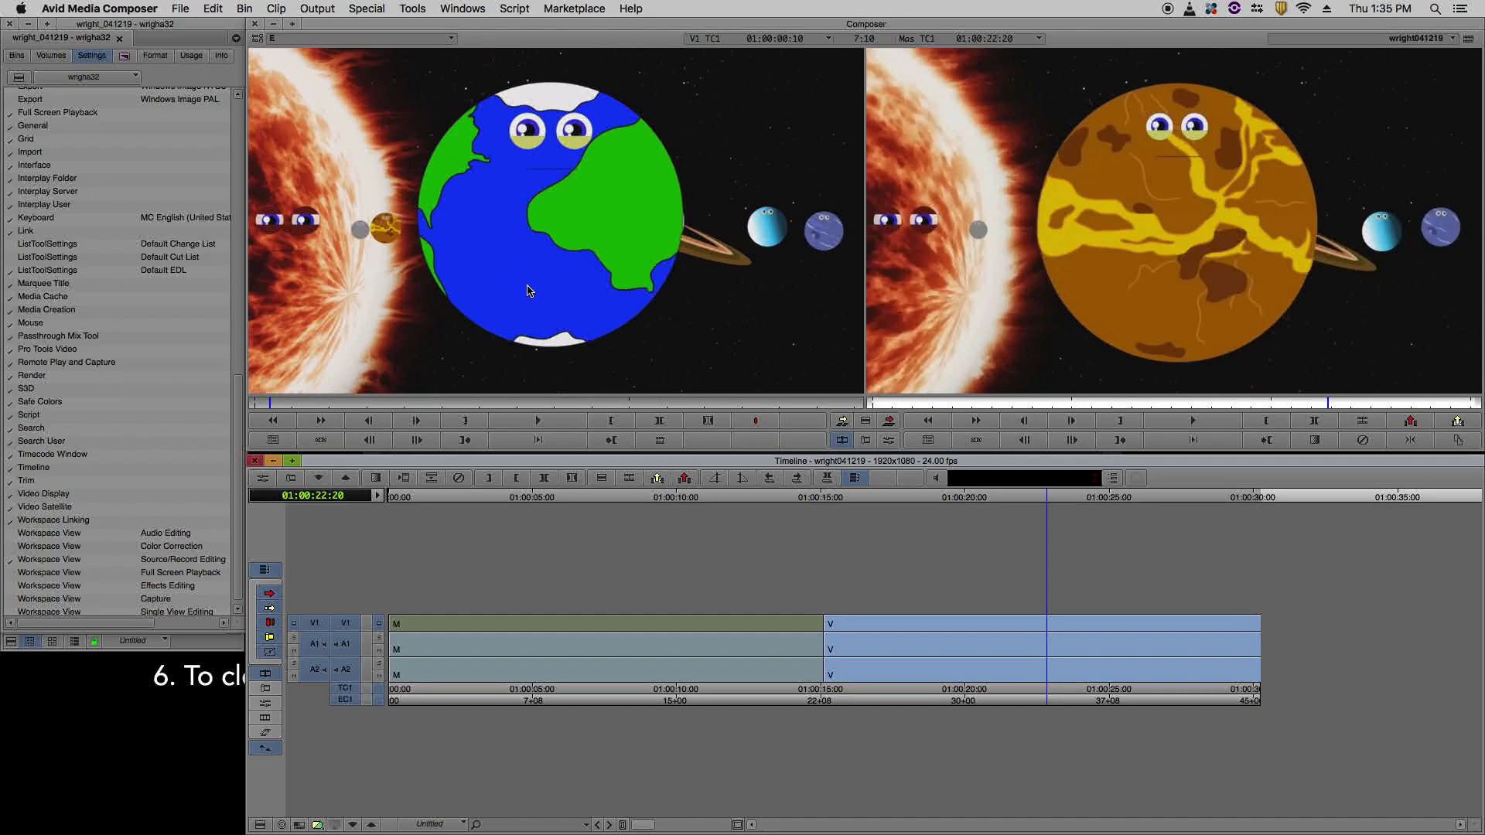
{"action": "left_click", "coordinate": [660, 422]}
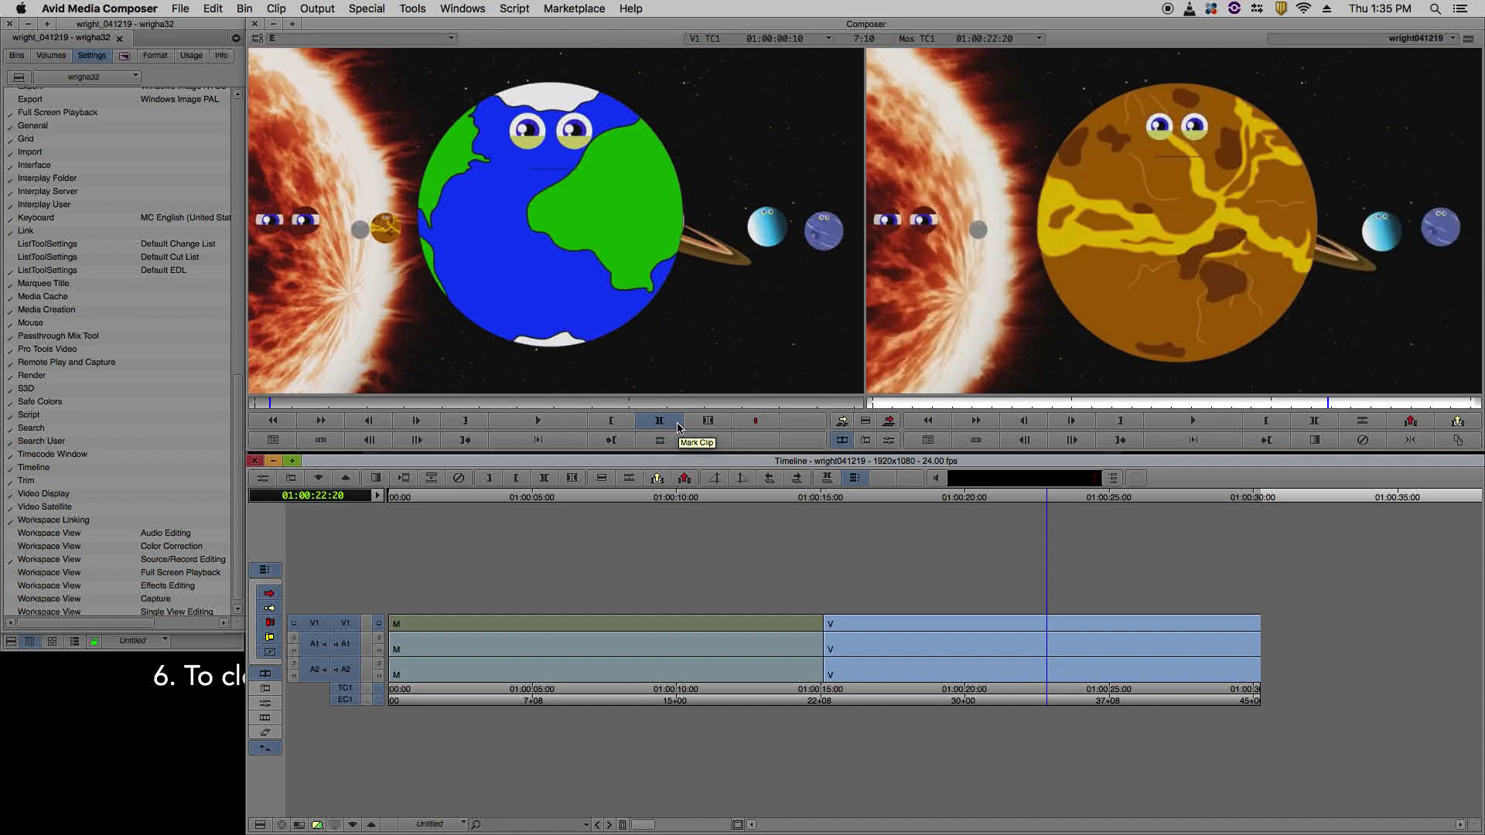
{"action": "left_click", "coordinate": [678, 424]}
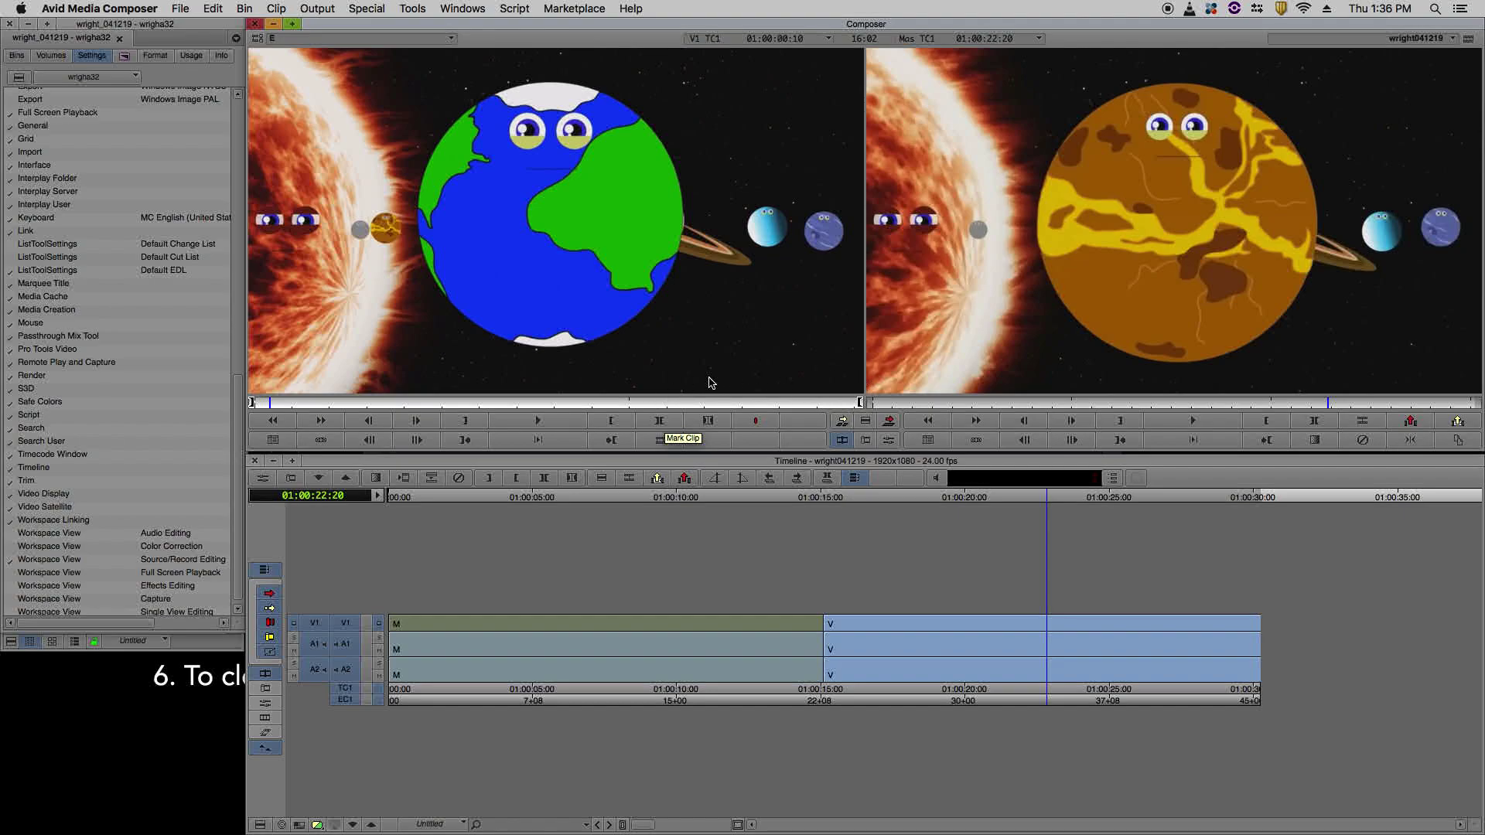
{"action": "left_click", "coordinate": [709, 423]}
- Mark then clear clip V, and set In at 01:00:22:20 and Out at 01:00:27:07
{"action": "left_click", "coordinate": [545, 485]}
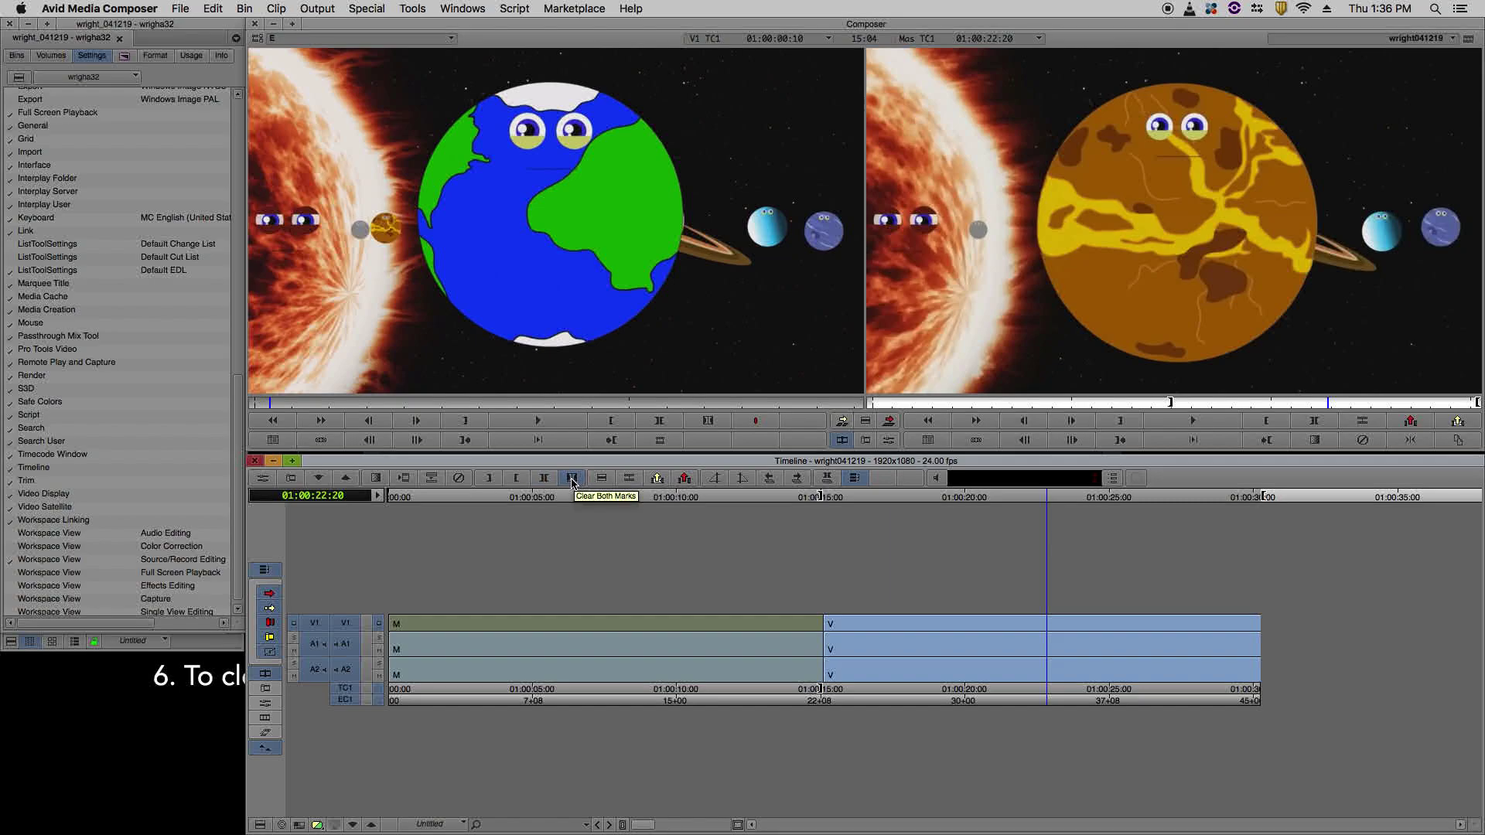
{"action": "left_click", "coordinate": [573, 480]}
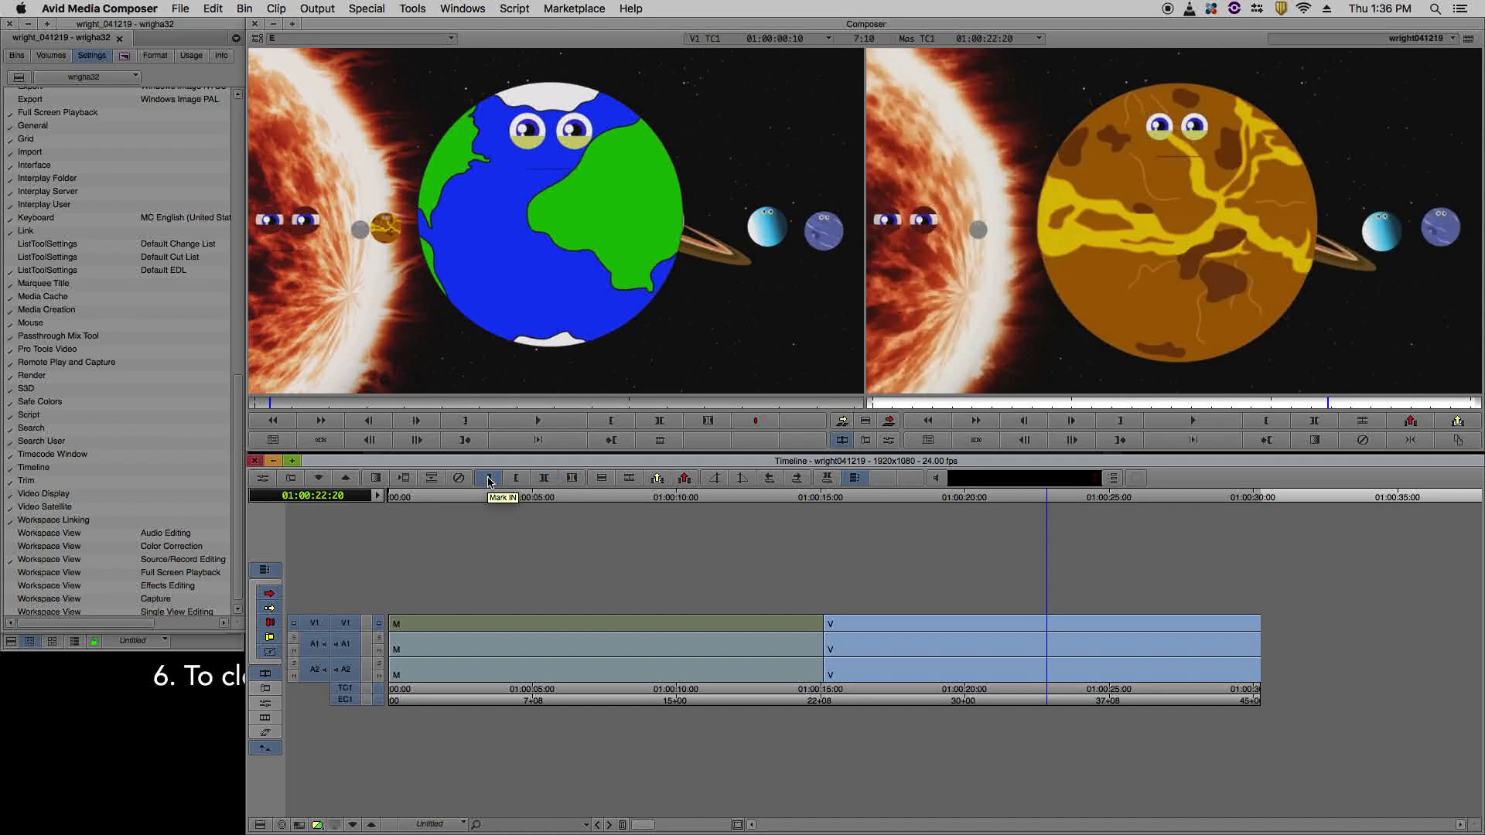
{"action": "left_click", "coordinate": [517, 478]}
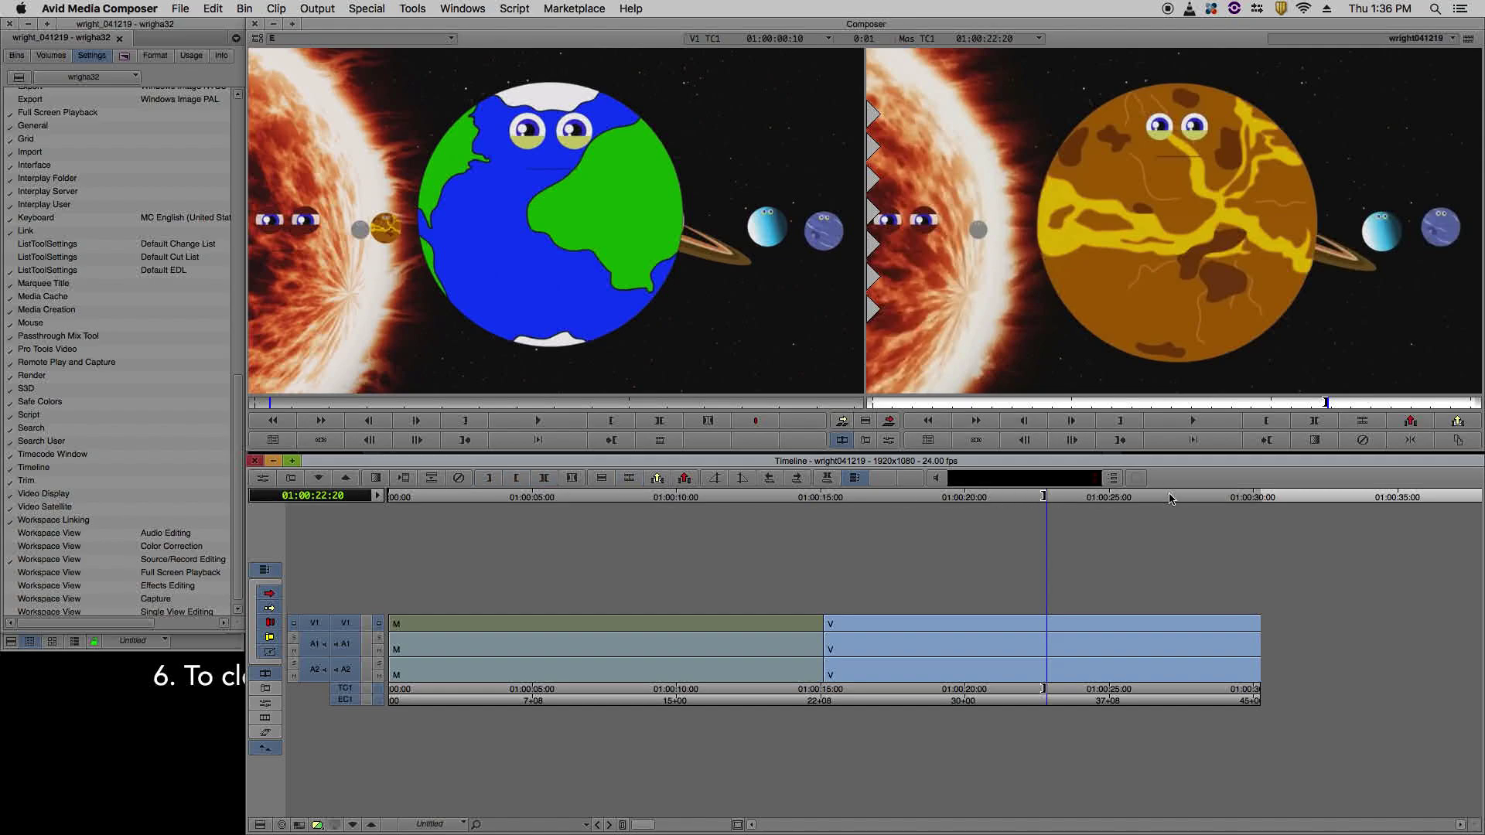
{"action": "left_click", "coordinate": [1144, 498]}
{"action": "left_click_drag", "start_coordinate": [1145, 498], "coordinate": [1175, 497]}
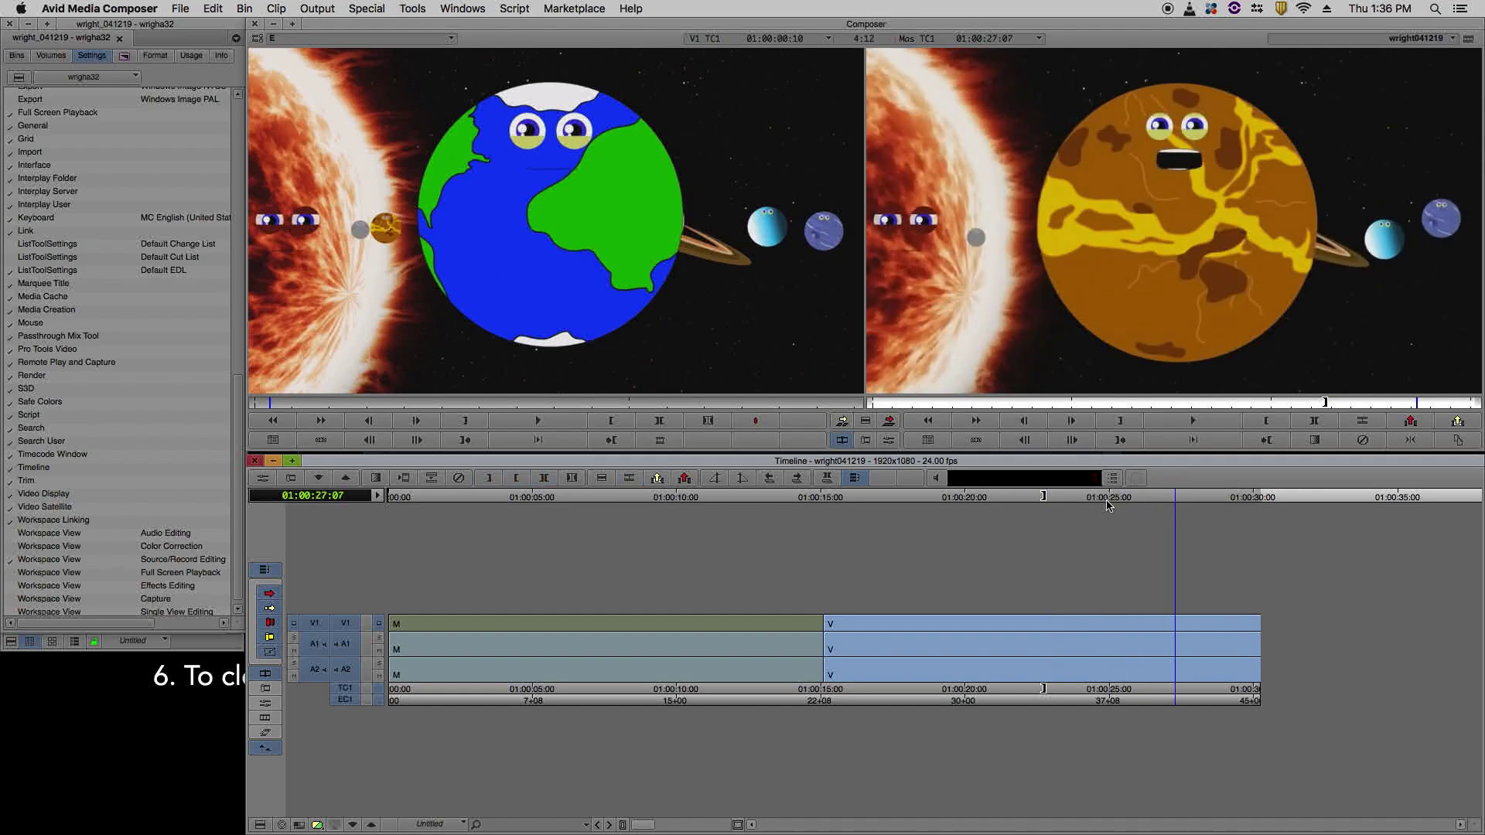
{"action": "left_click", "coordinate": [516, 480]}
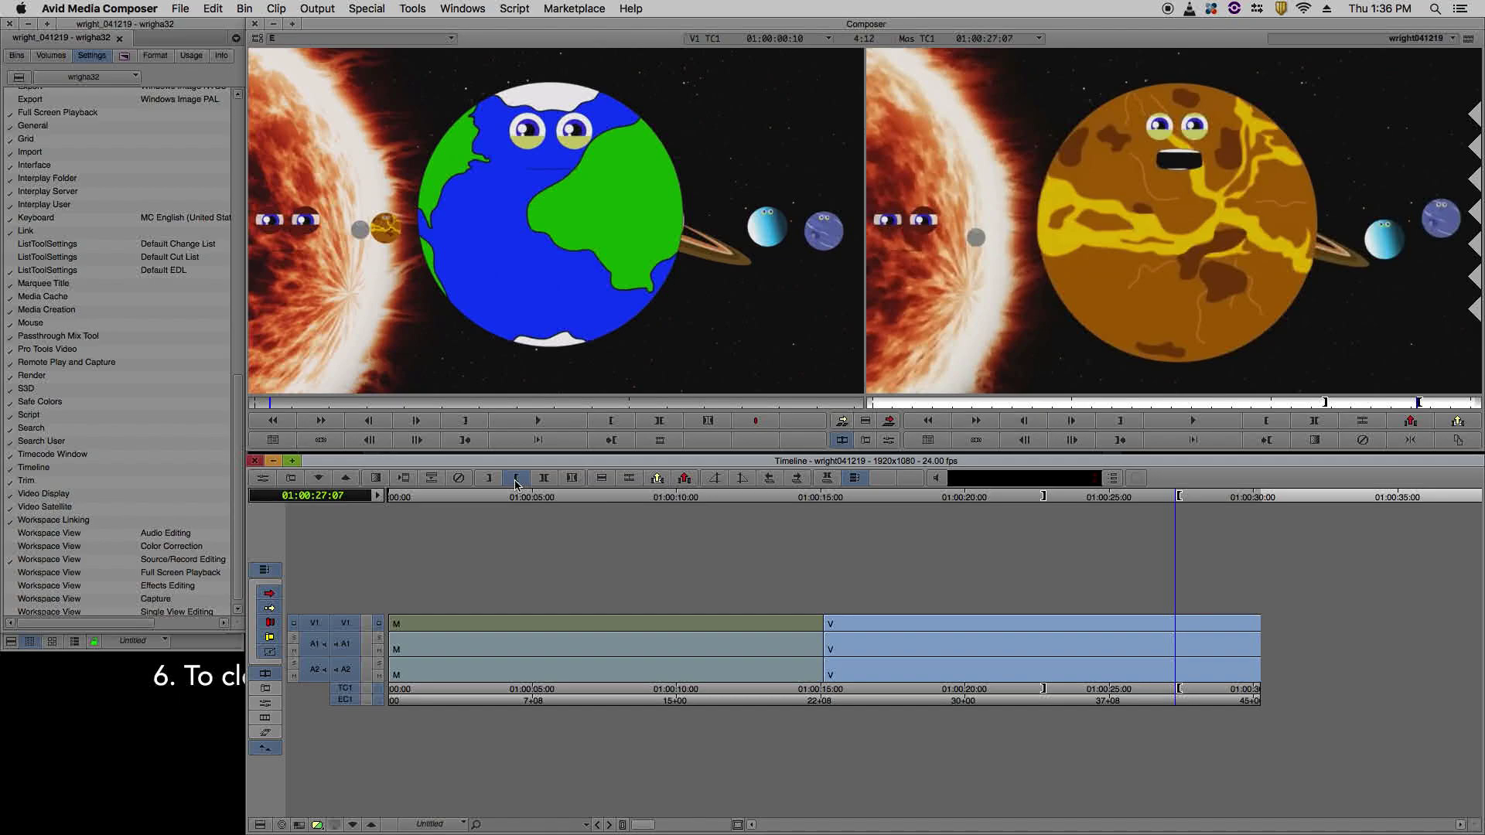